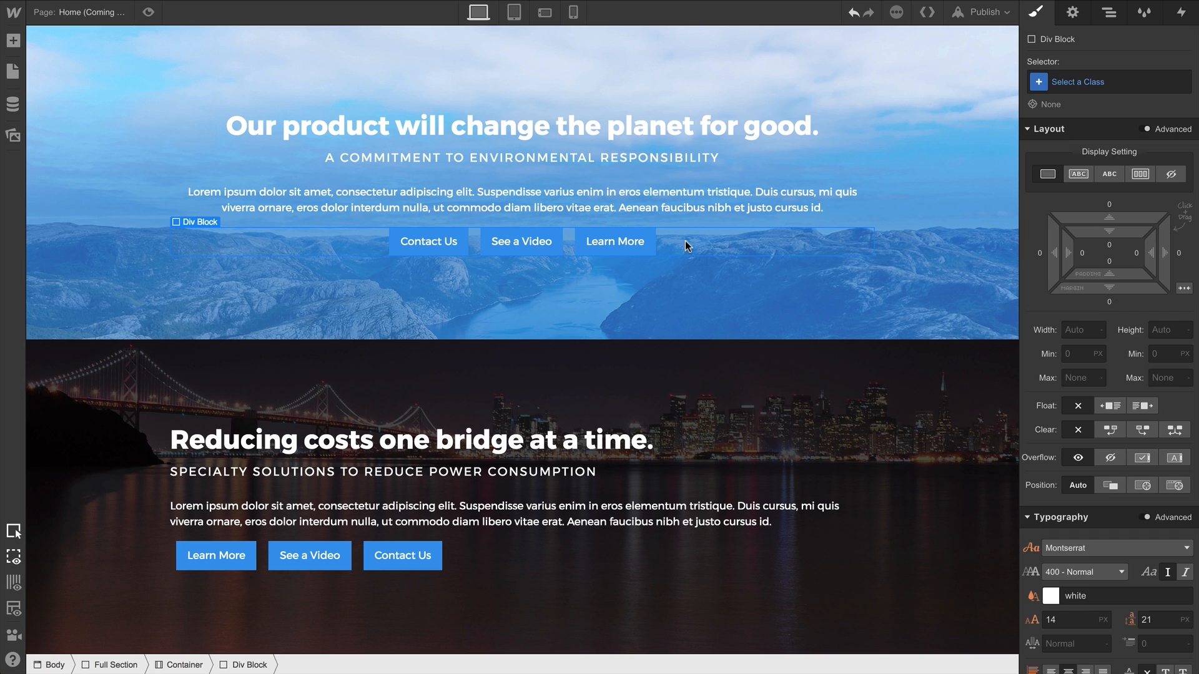
Create a class named Button Block on the div block that holds the upper section's three buttons.
click(1077, 84)
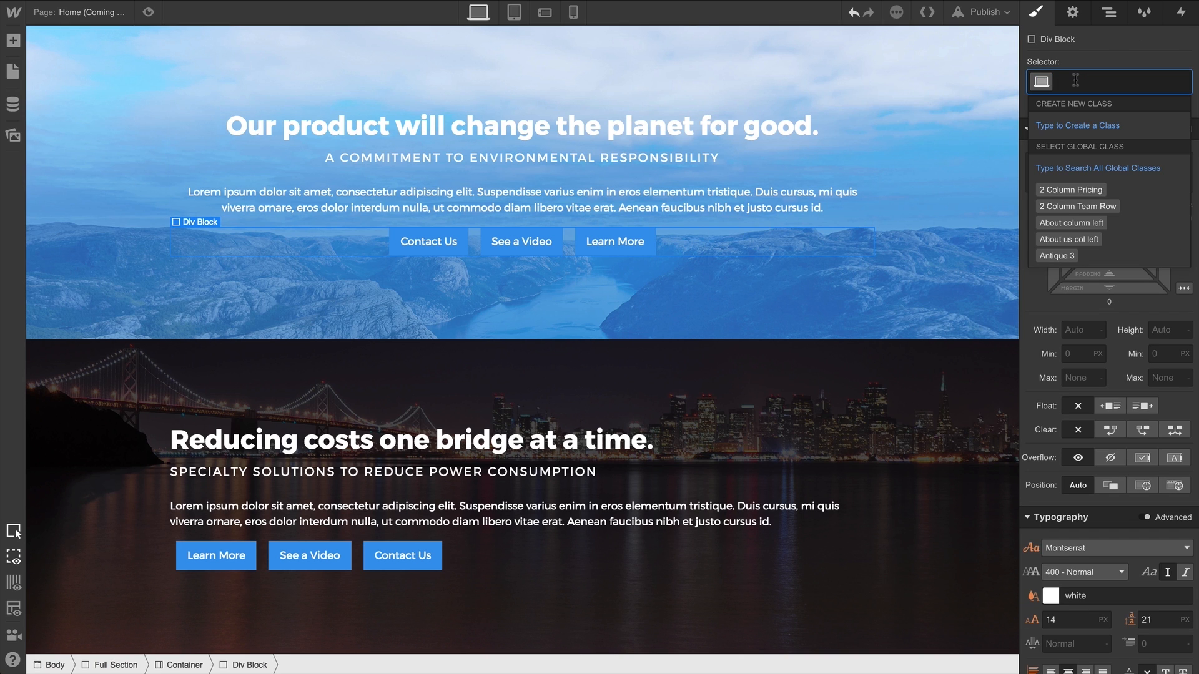
text(Button Block)
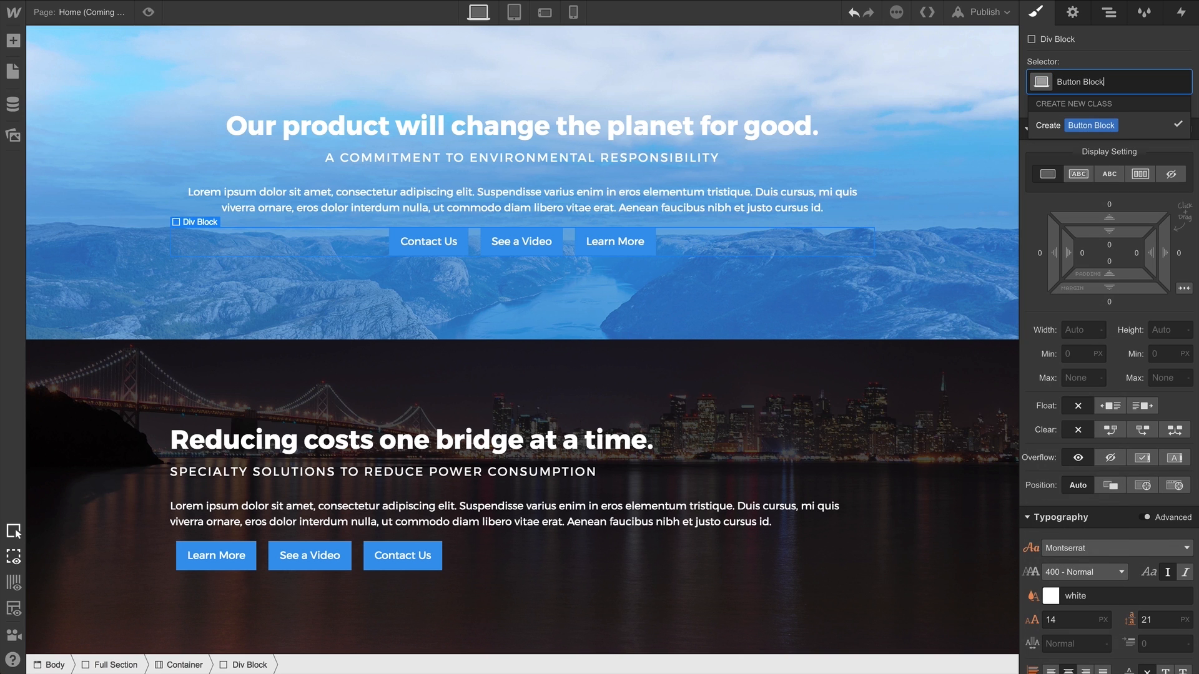
key(Return)
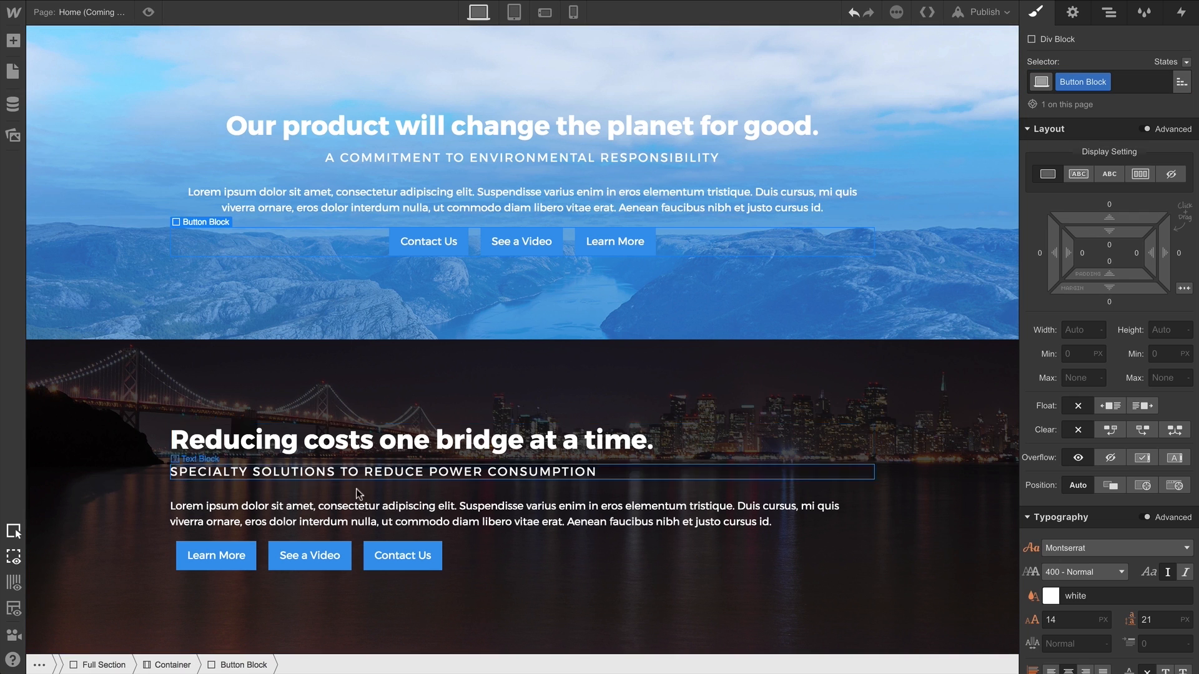
Delete the three loose buttons in the bridge section and place a copy of the Button Block below its paragraph.
click(249, 557)
key(Delete)
key(Delete)
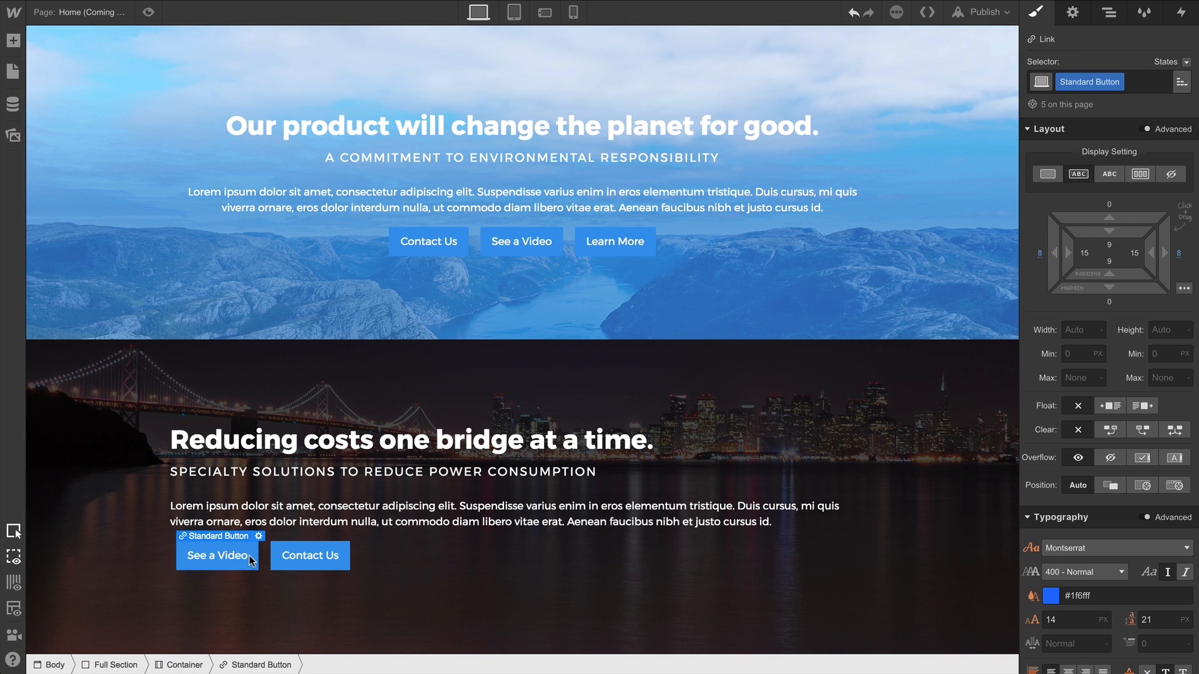
key(Delete)
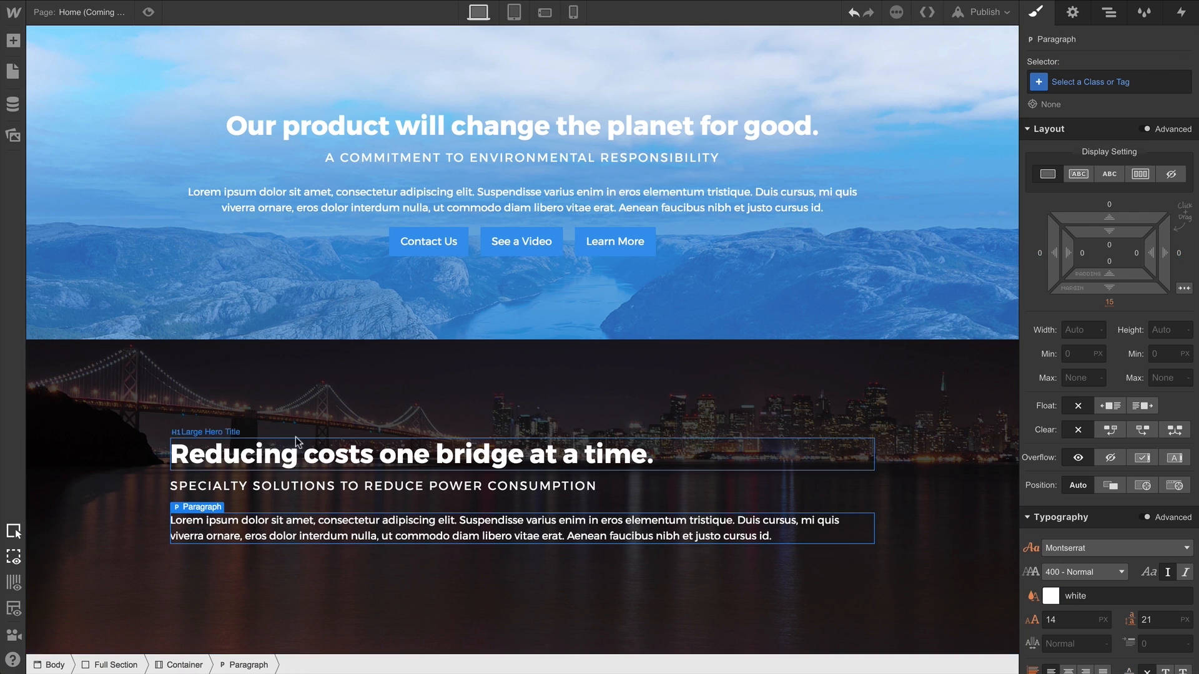
click(348, 238)
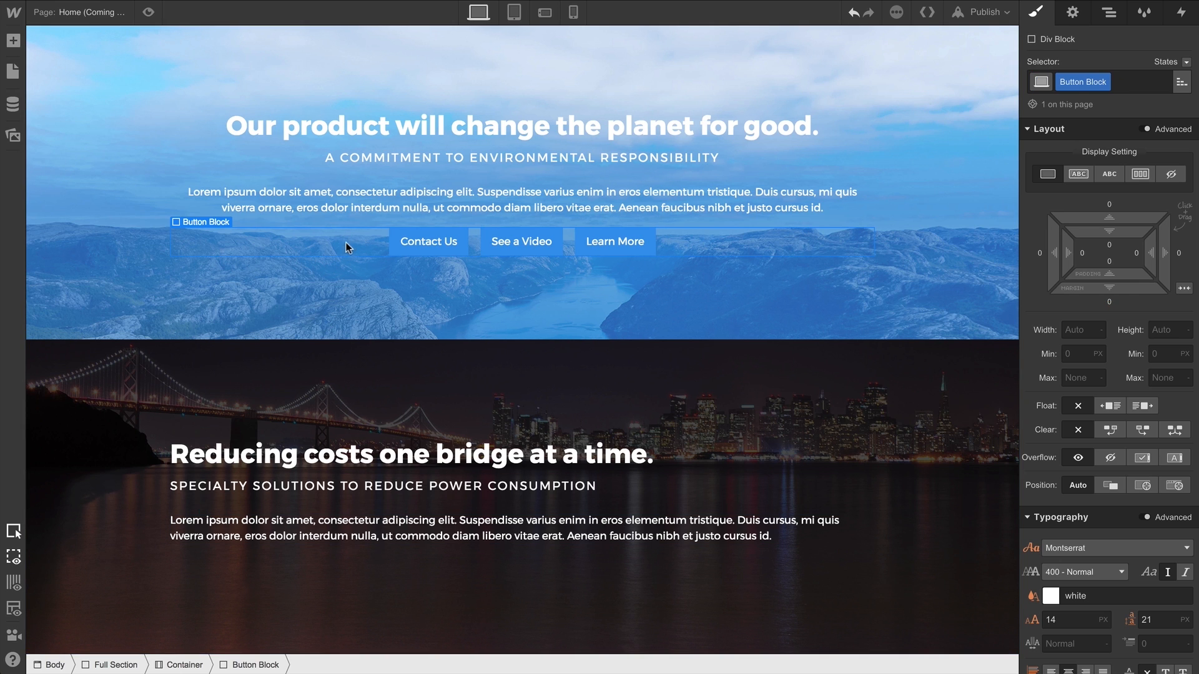
drag(346, 242, 287, 547)
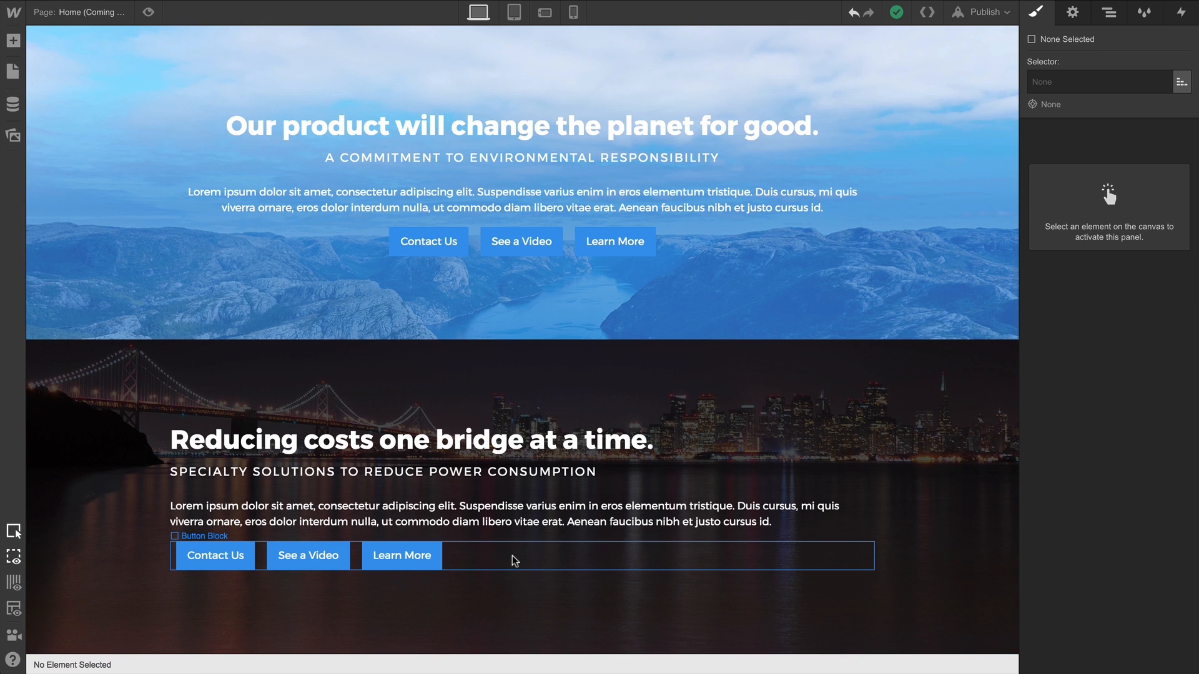
Give the Button Block equal negative left and right margins so its first button aligns with the bridge section's text.
click(515, 561)
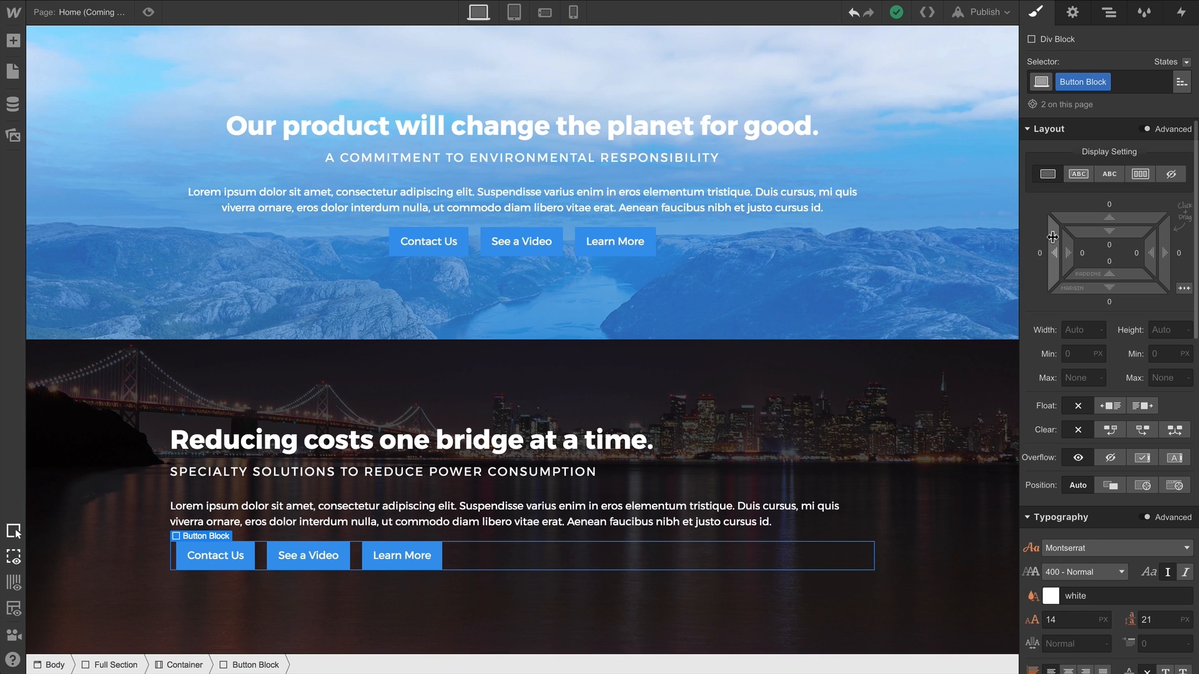
drag(1053, 237, 1070, 242)
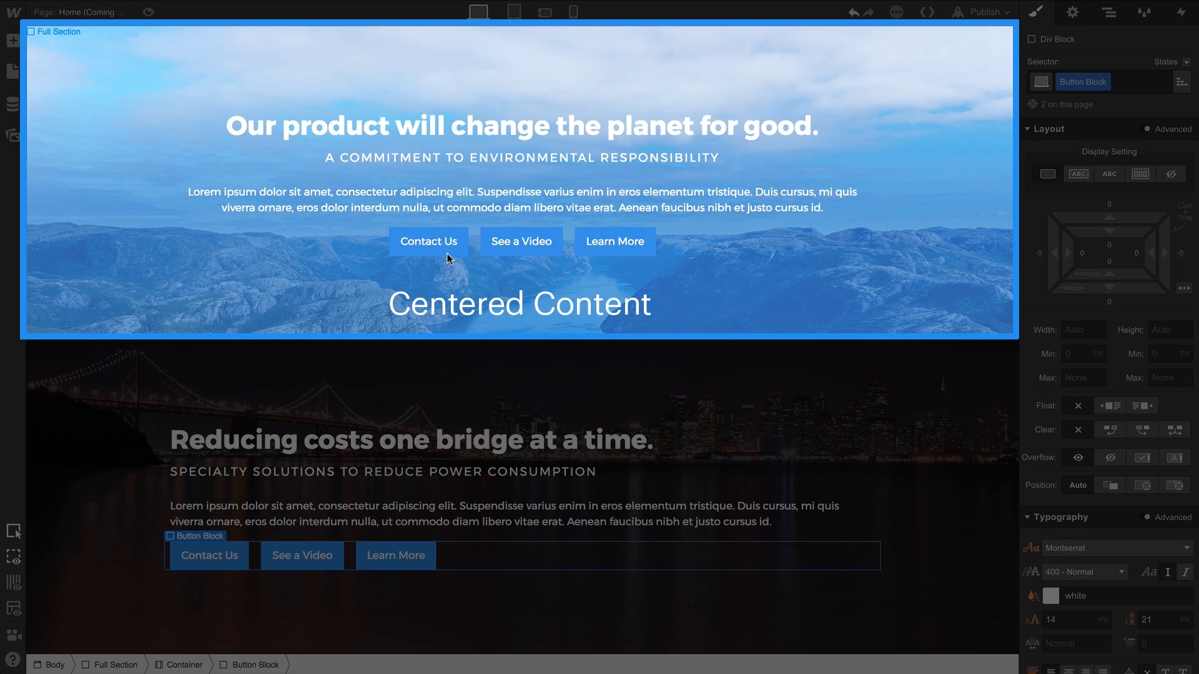
Try left and right margins of about 21 px on the Standard Button class, with adjusted negative side margins on the Button Block.
click(438, 249)
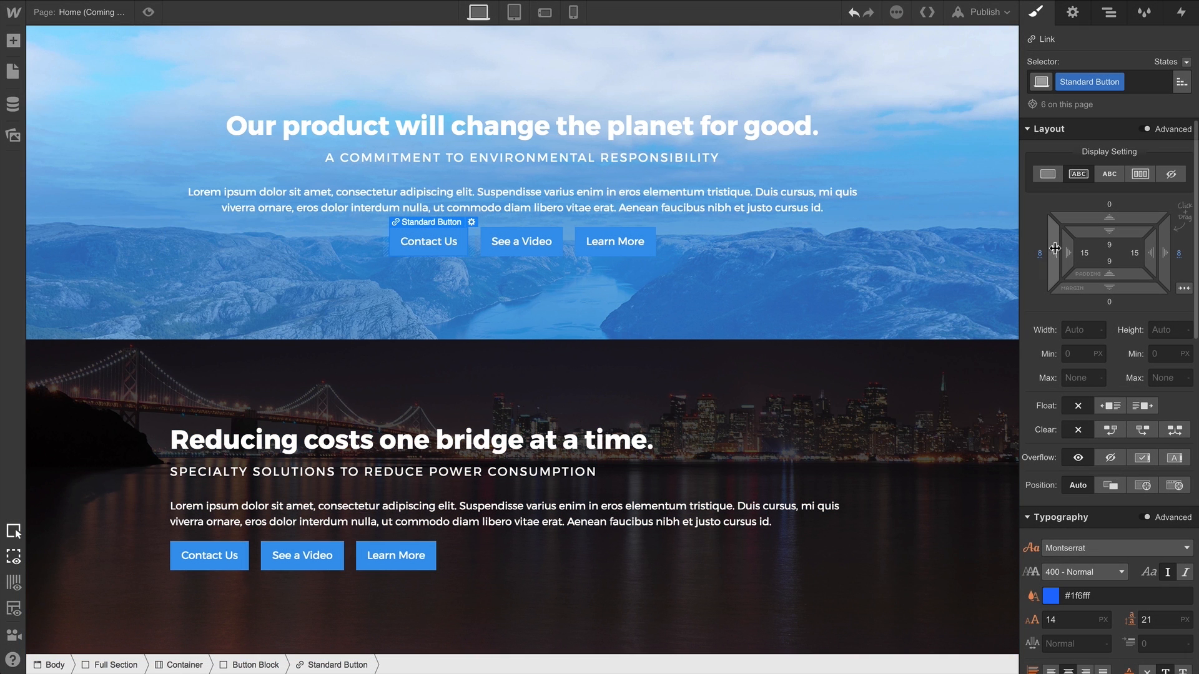
drag(1054, 248, 1027, 246)
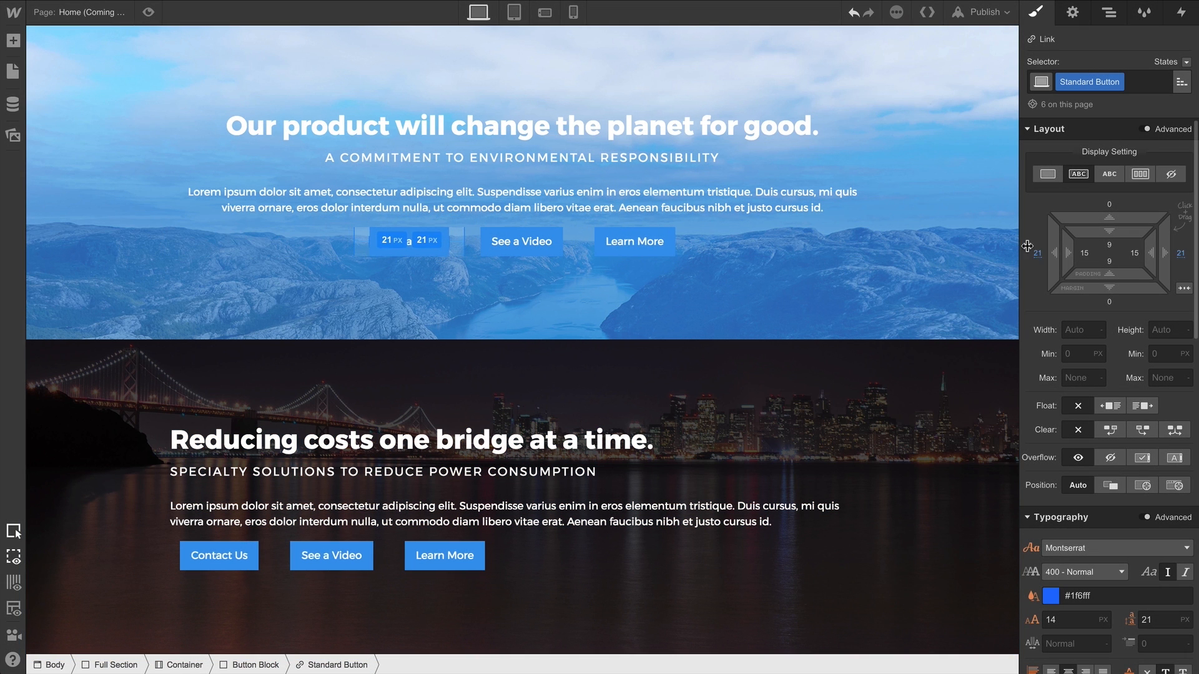
click(697, 247)
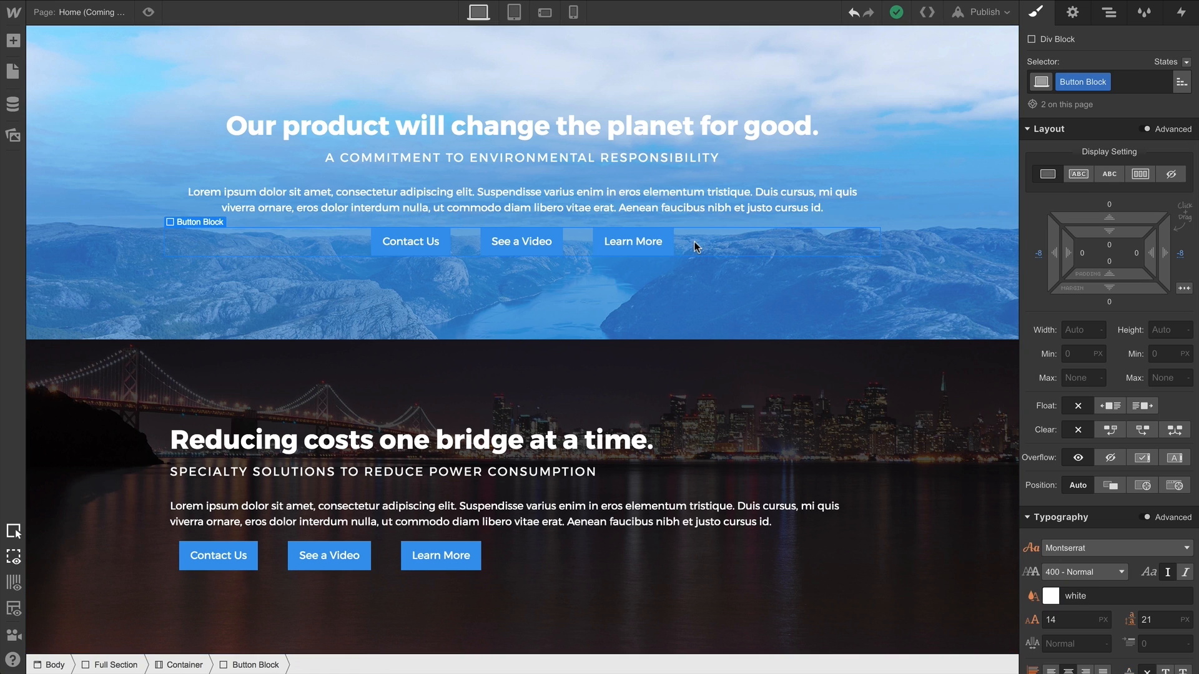
drag(1055, 250, 1079, 251)
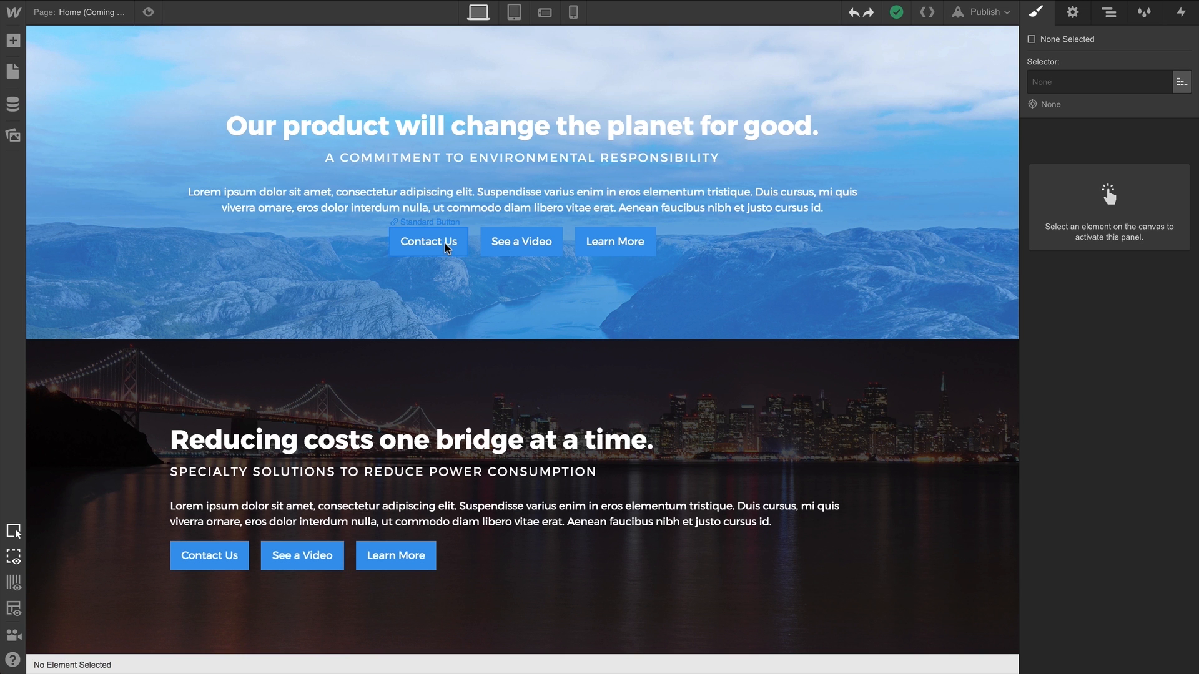
Set the Standard Button's padding to 21 px on the sides and 10 px above and below, and make its background transparent.
click(445, 242)
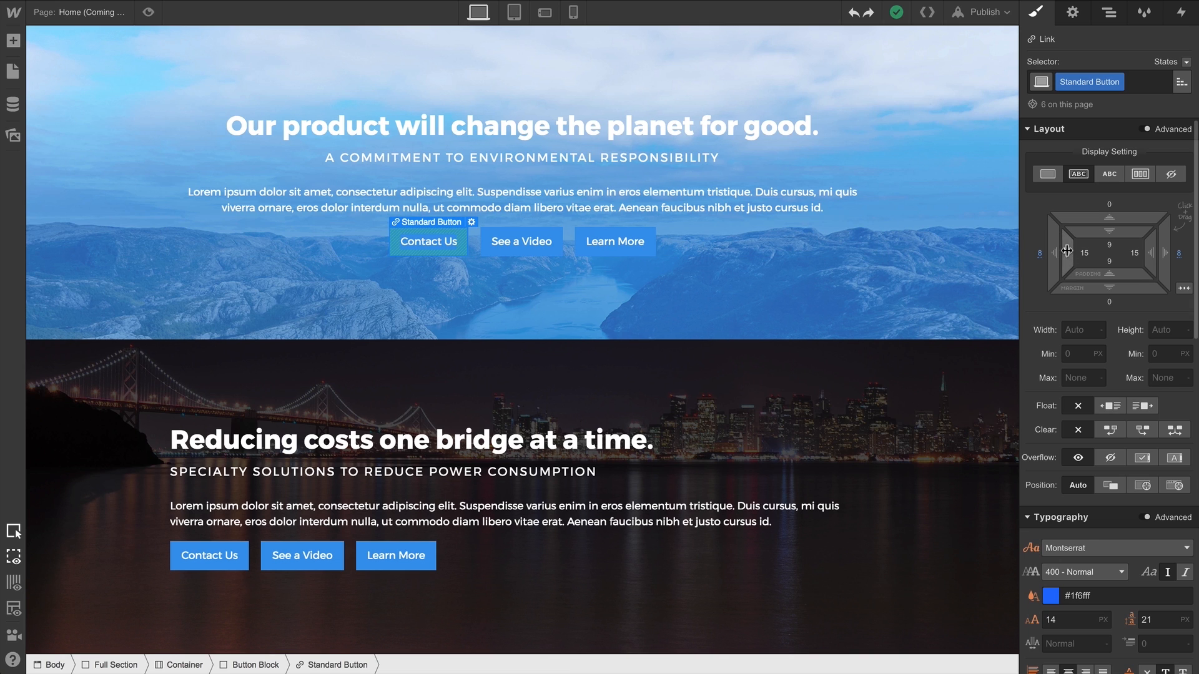
drag(1083, 253, 1101, 237)
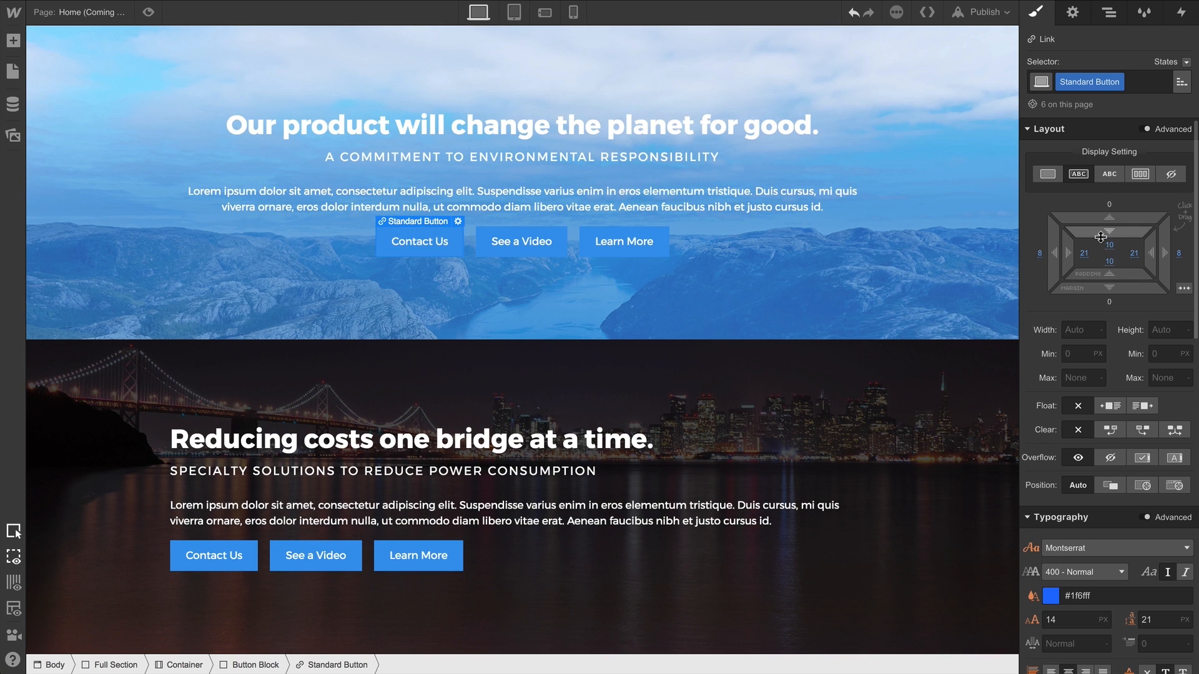
scroll(1083, 263, down, 10)
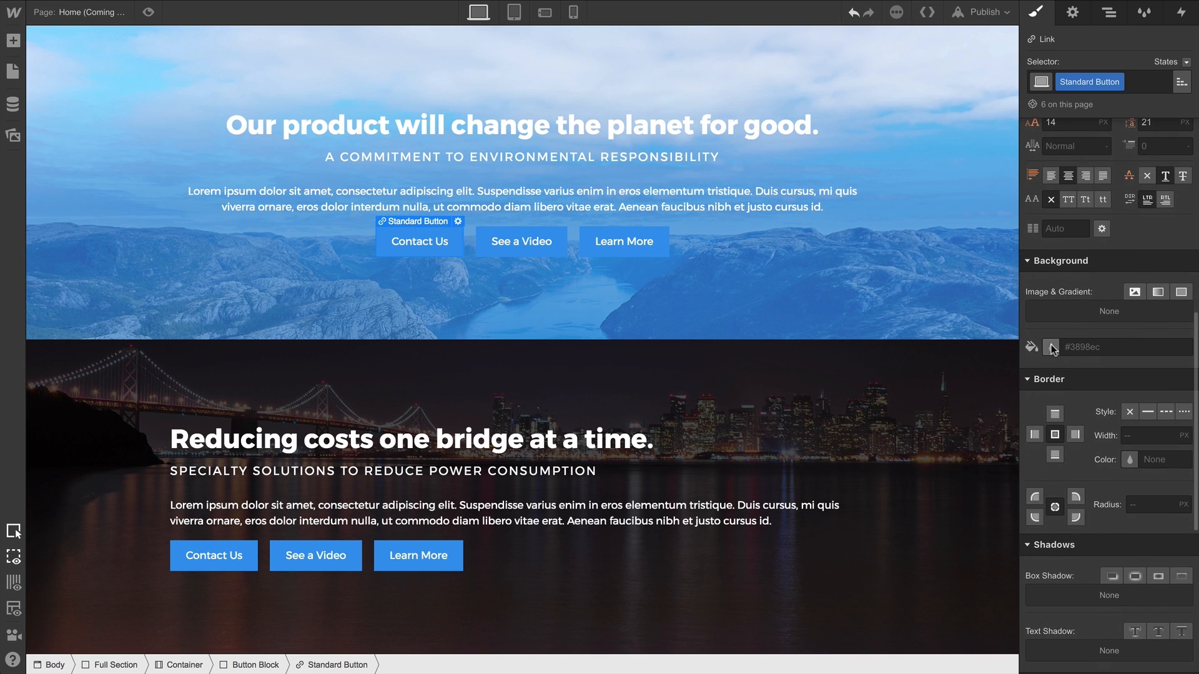
click(1051, 346)
drag(1179, 181, 1180, 296)
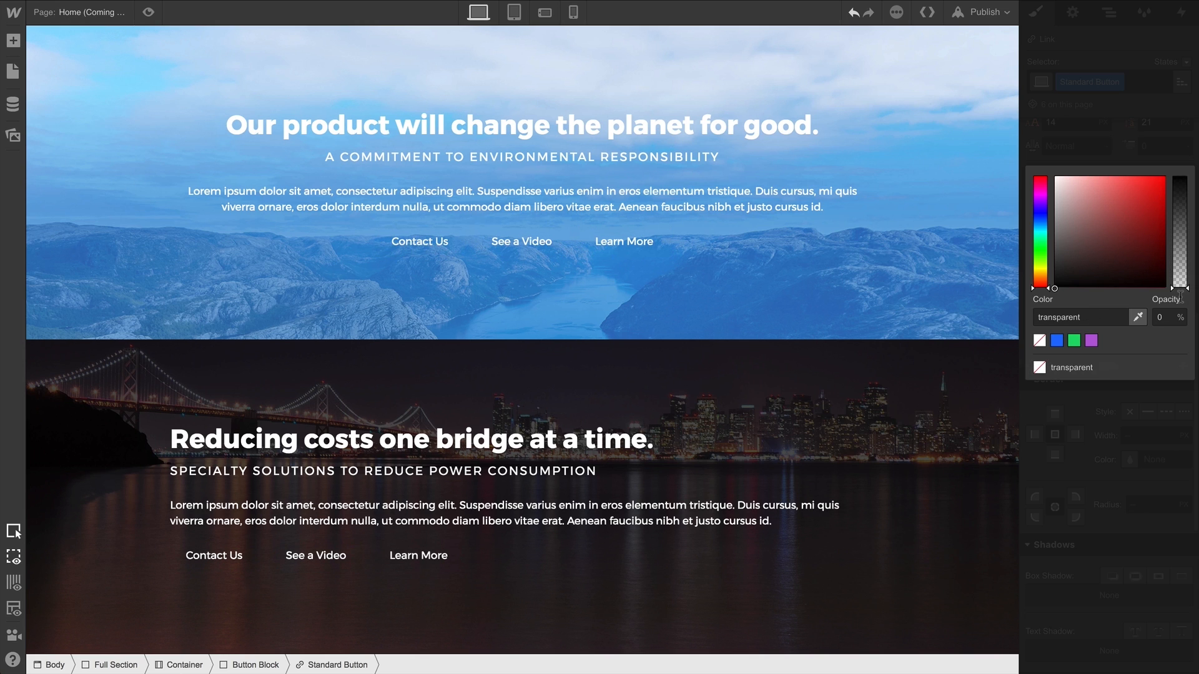
click(1145, 388)
Add a solid 1 px border around the Standard Button in near-white #fffdfd.
click(1148, 411)
click(1127, 459)
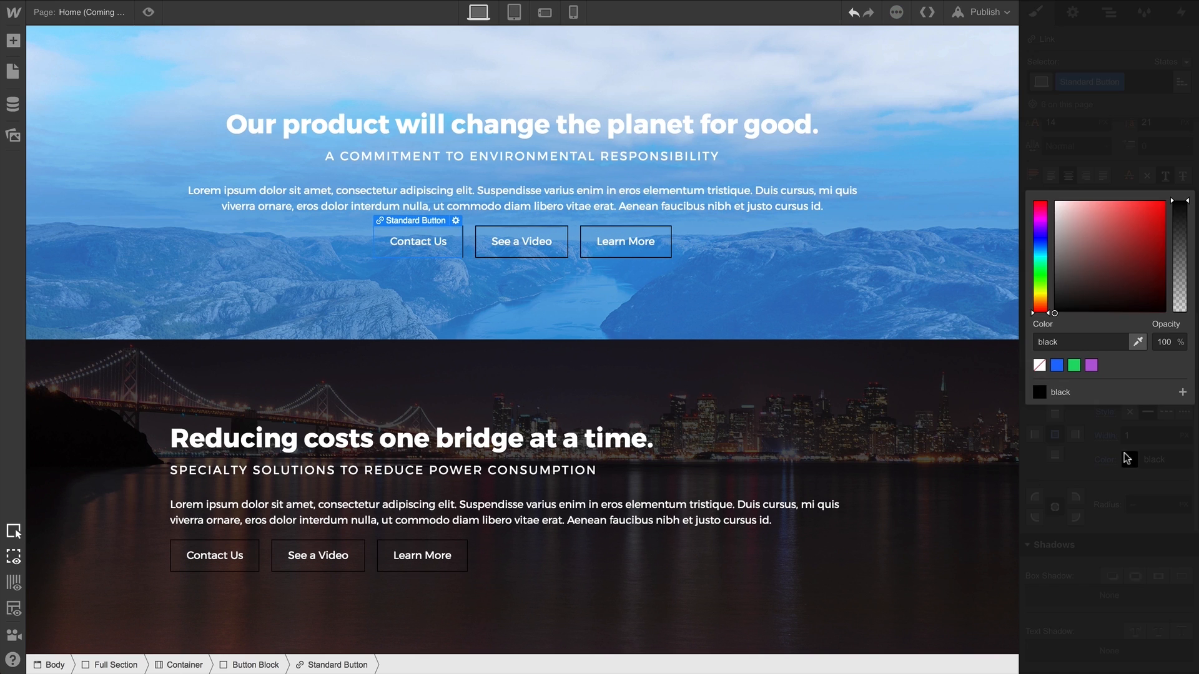
drag(1068, 286, 1055, 196)
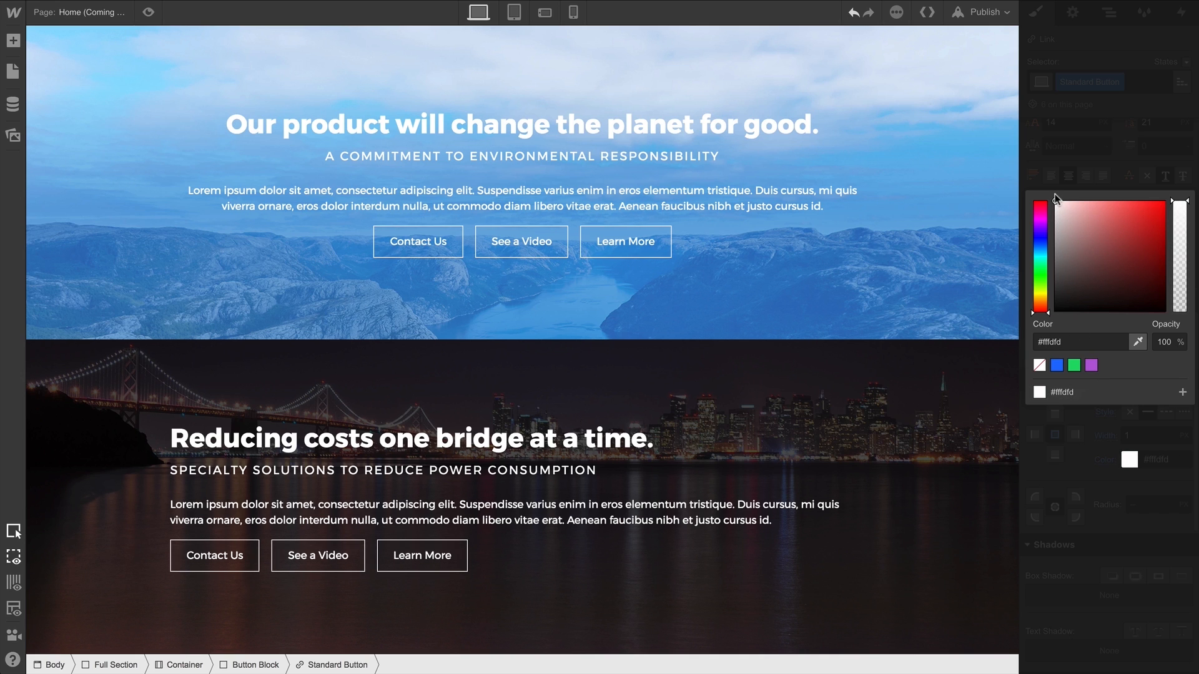
click(1059, 178)
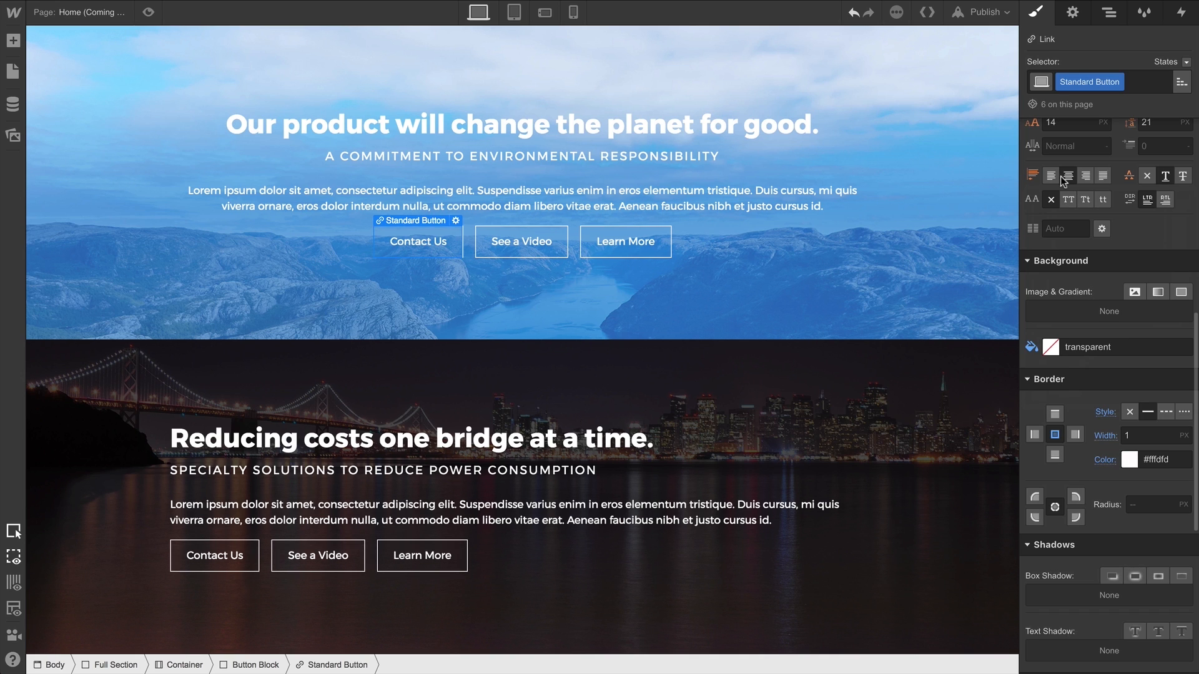
Try a 500 px border radius on the Standard Button and settle on 5 px.
click(1148, 505)
text(500)
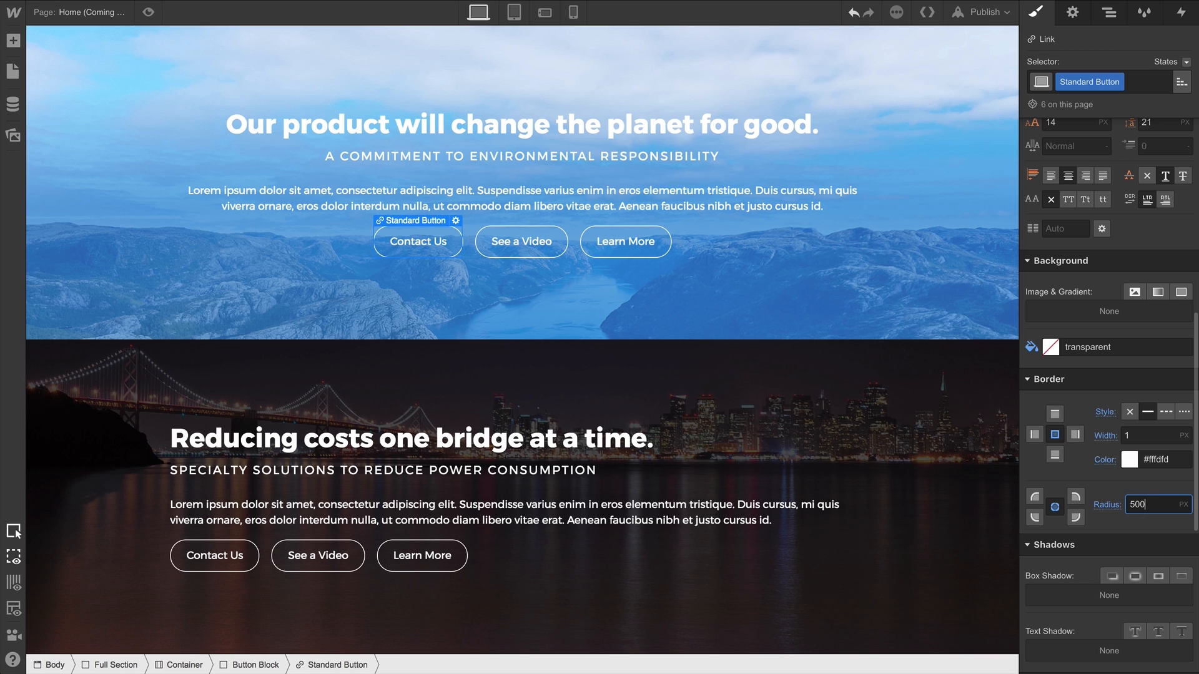
key(Return)
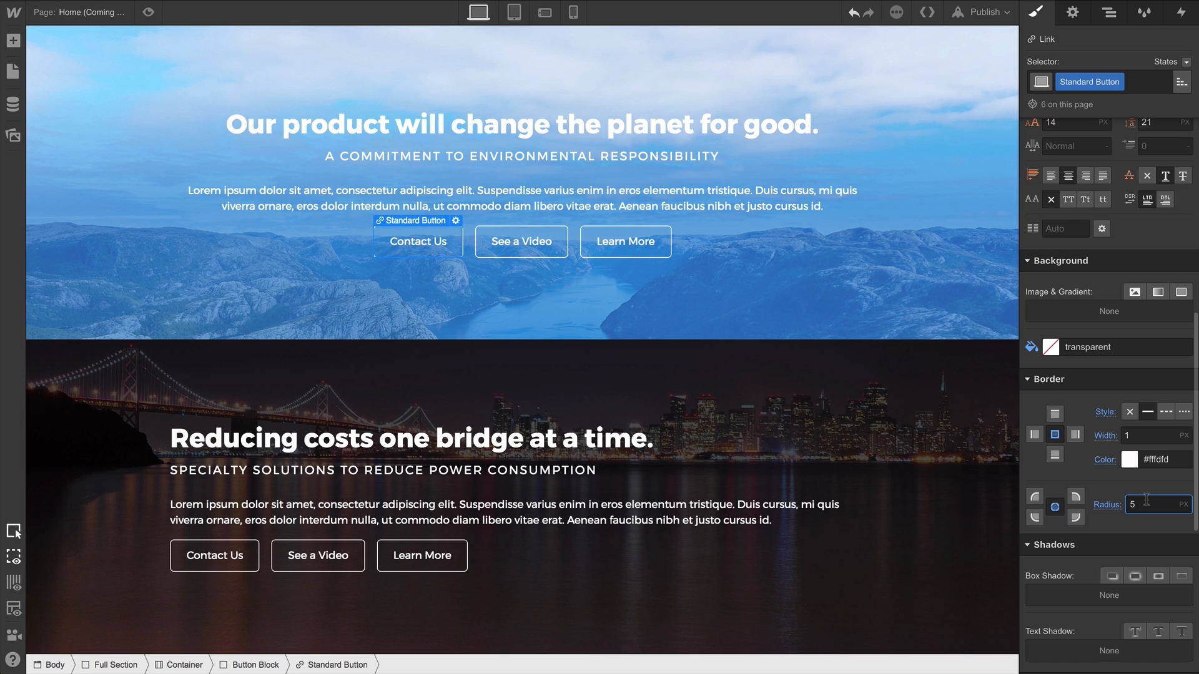
Set the Standard Button's background to black at 10% opacity.
click(1049, 349)
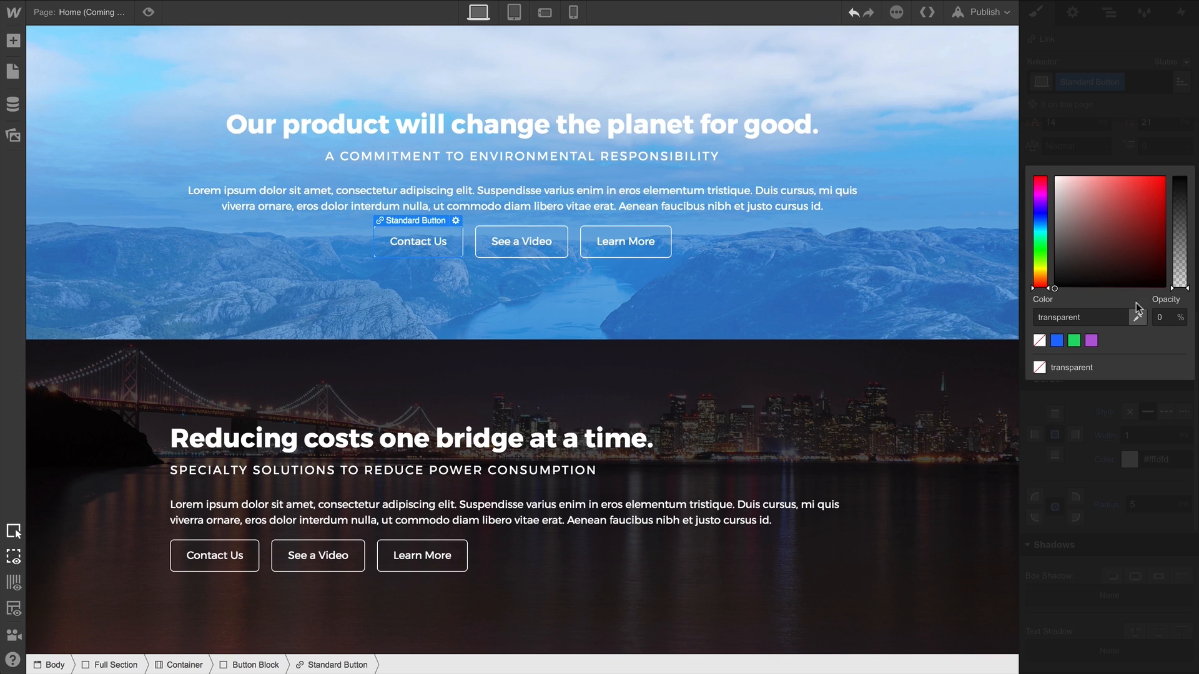
mouse_move(1179, 288)
mouse_down()
mouse_move(1187, 263)
mouse_move(1178, 278)
mouse_up()
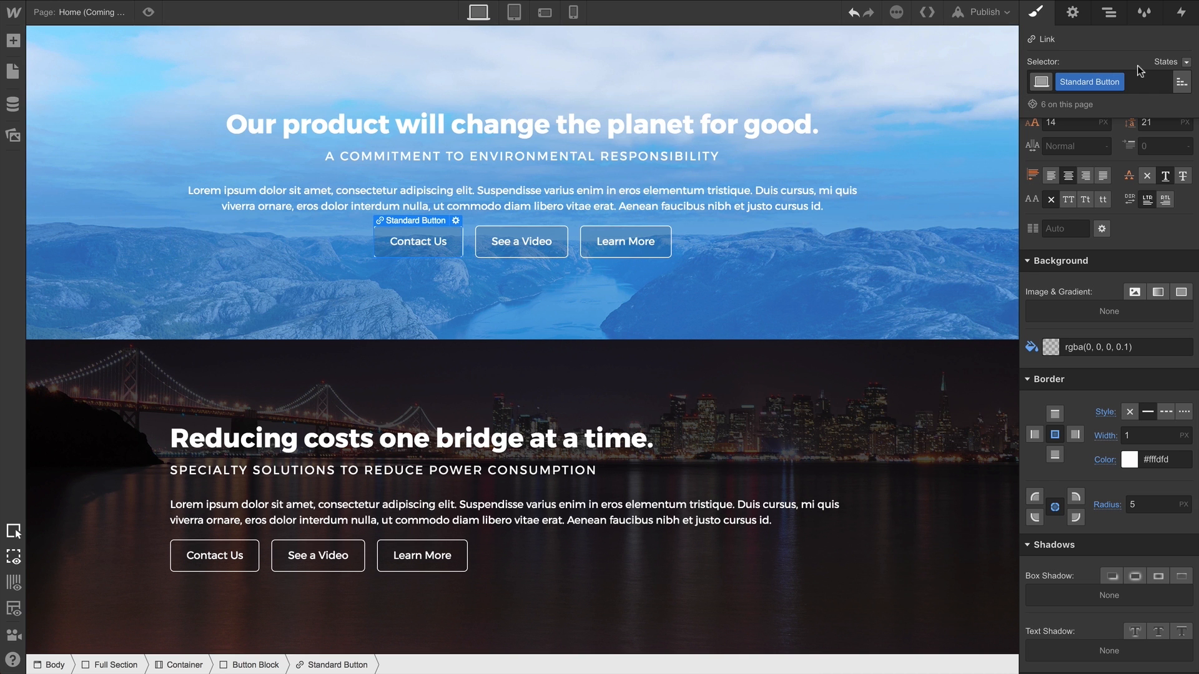
Set the background of the Standard Button's Hover state to white at 100% opacity.
click(1170, 65)
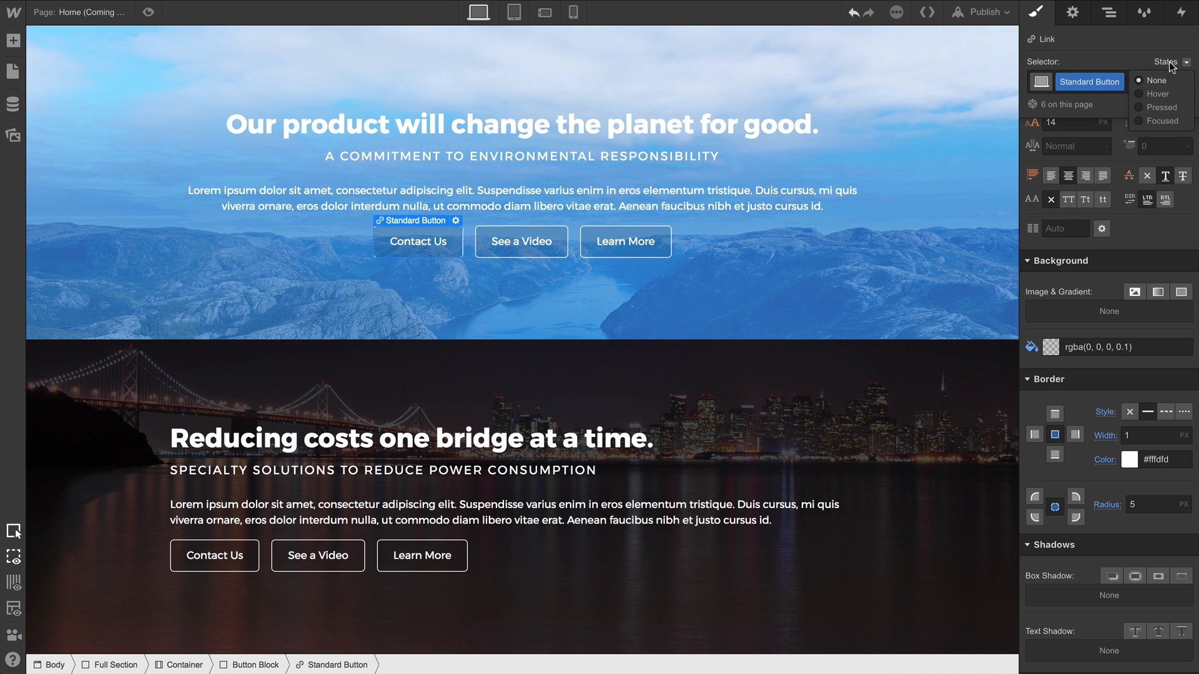
click(1158, 94)
click(1051, 346)
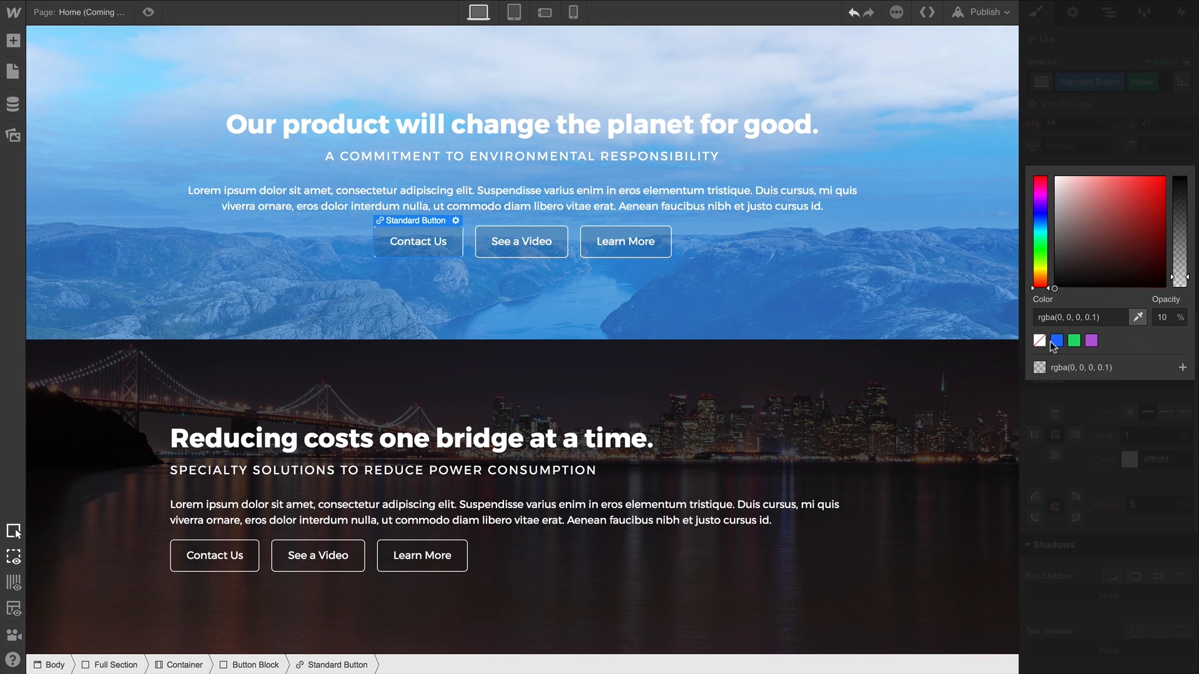
drag(1070, 274, 1053, 167)
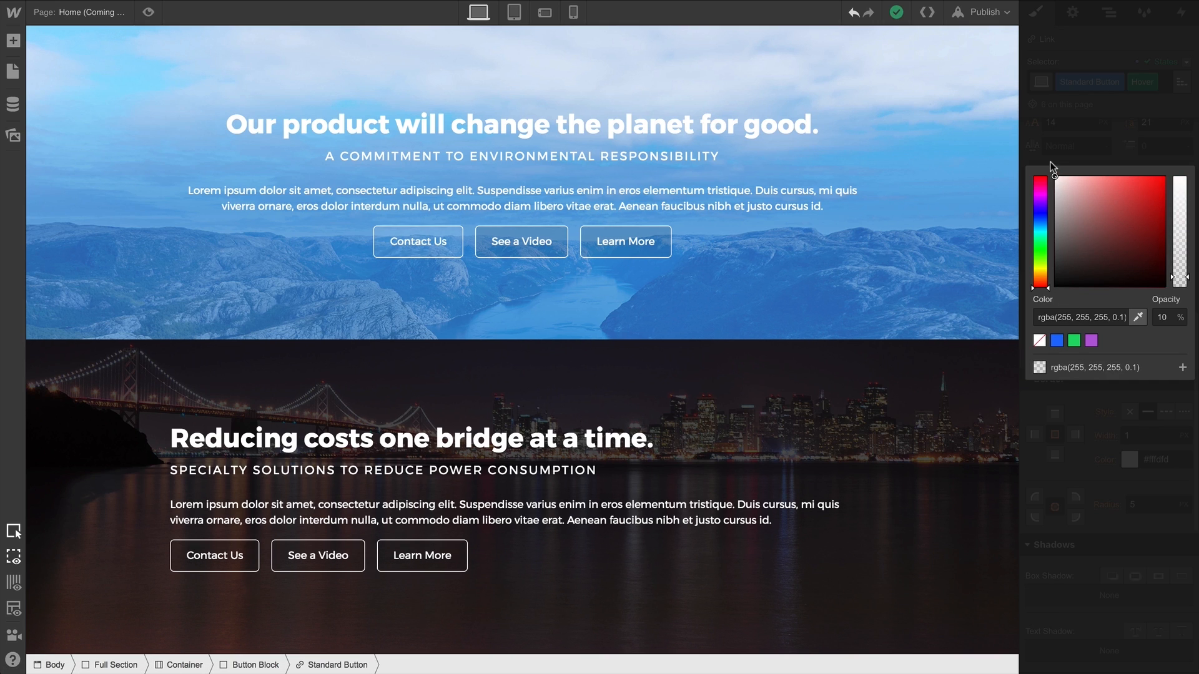
drag(1177, 276, 1182, 170)
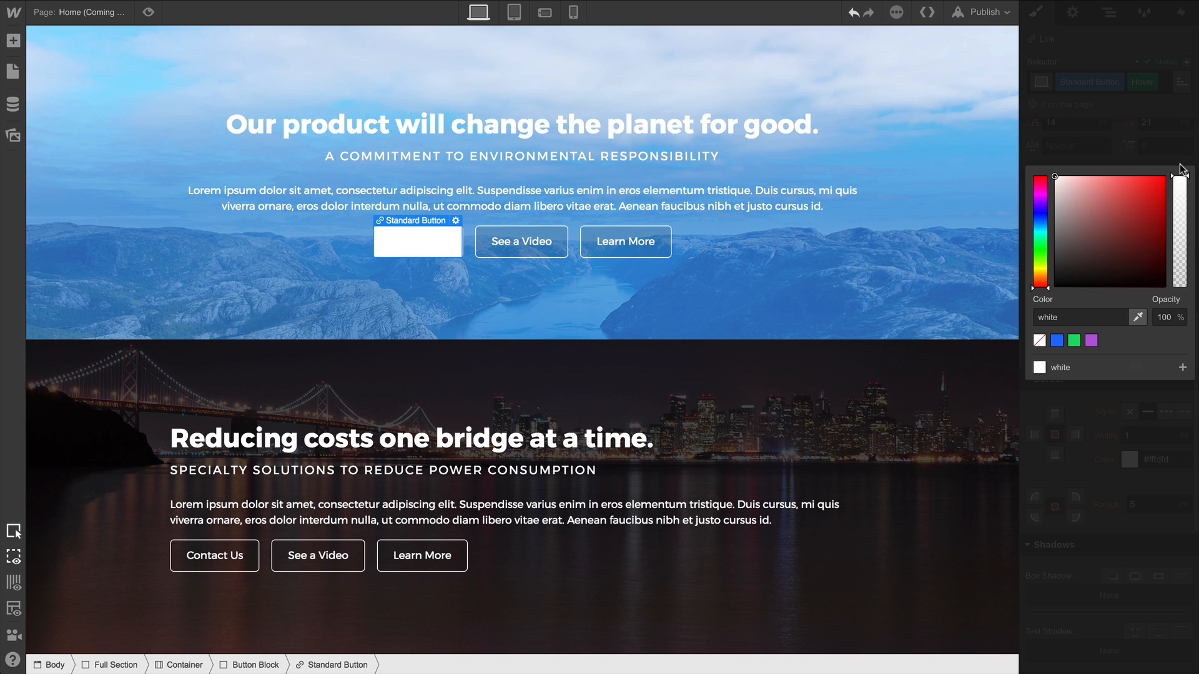
click(1178, 148)
Set the text colour of the Standard Button's Hover state to black and hide the element edges on the canvas.
scroll(1177, 150, up, 3)
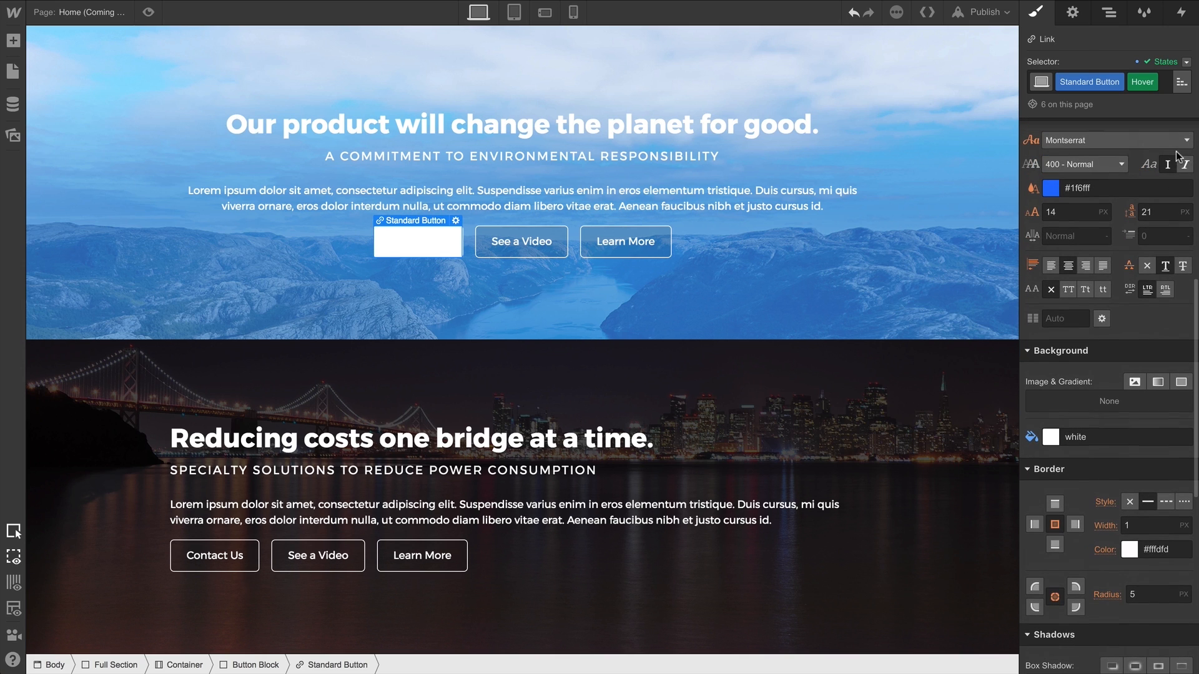
click(1054, 188)
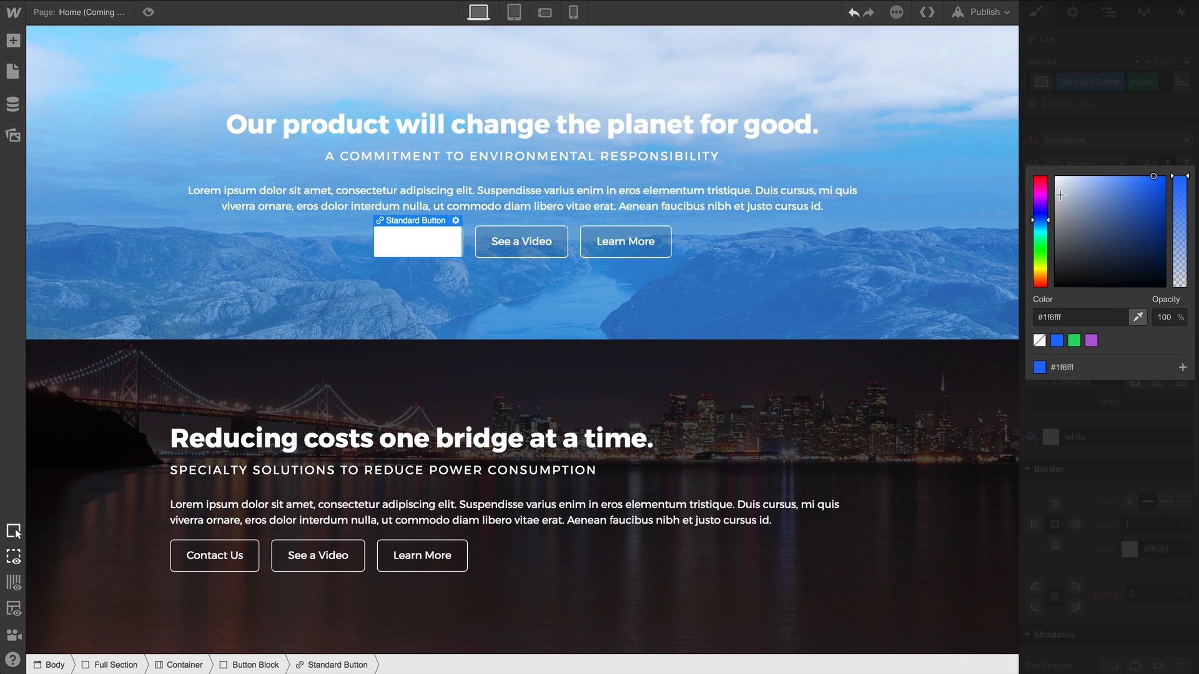
drag(1060, 195, 1056, 289)
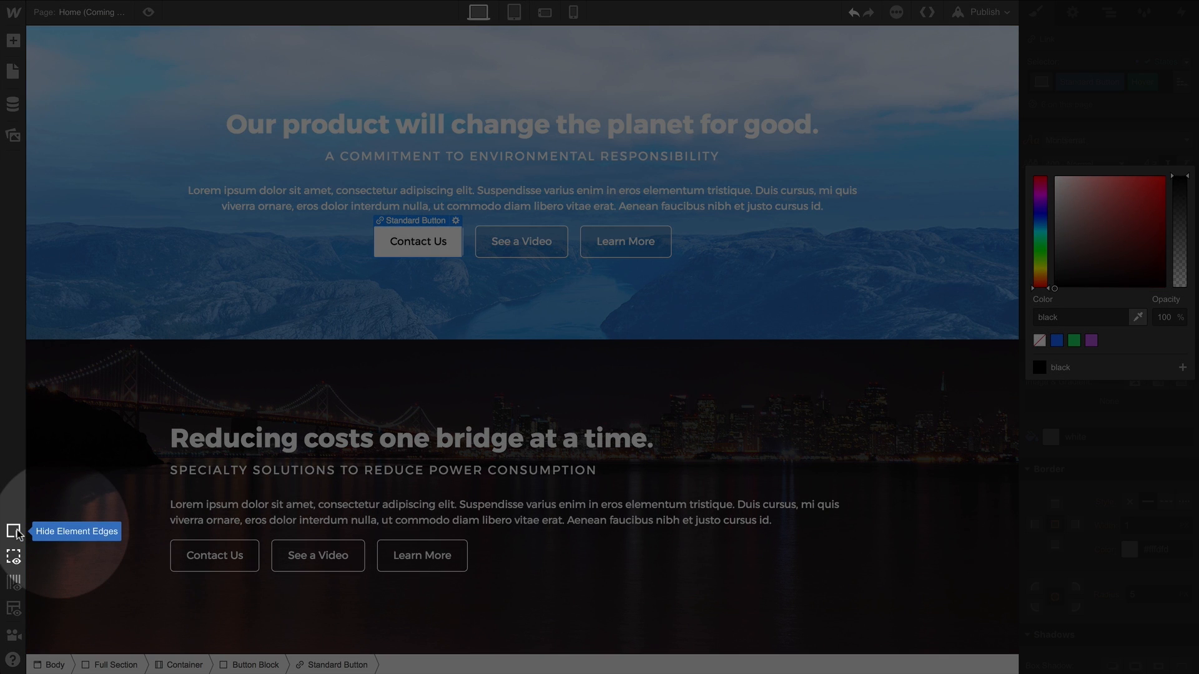
click(15, 531)
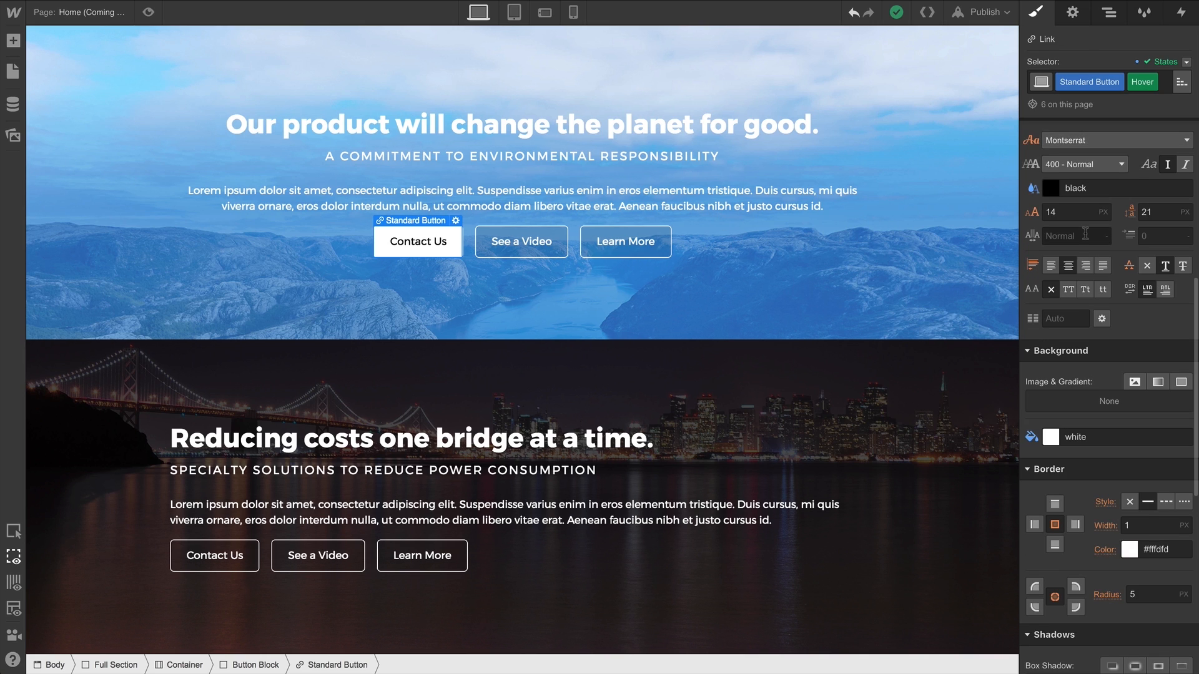
Add a Move transform of -3 px on the Y axis to the Standard Button's Hover state.
scroll(1086, 187, down, 7)
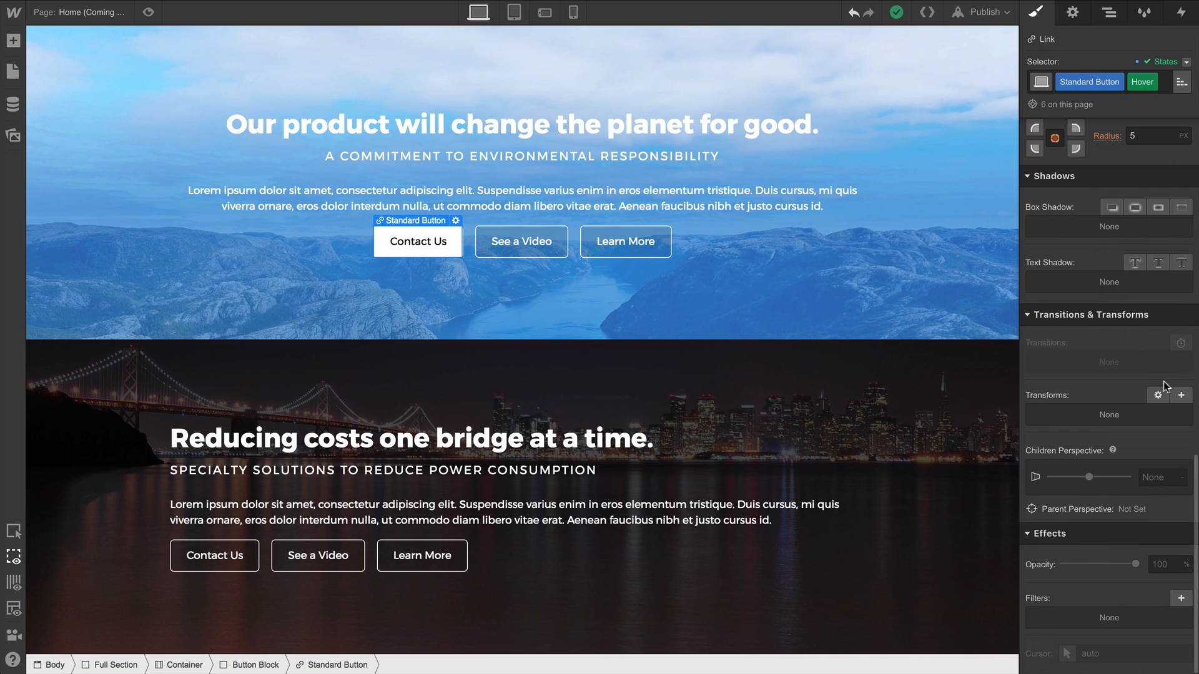
click(1180, 395)
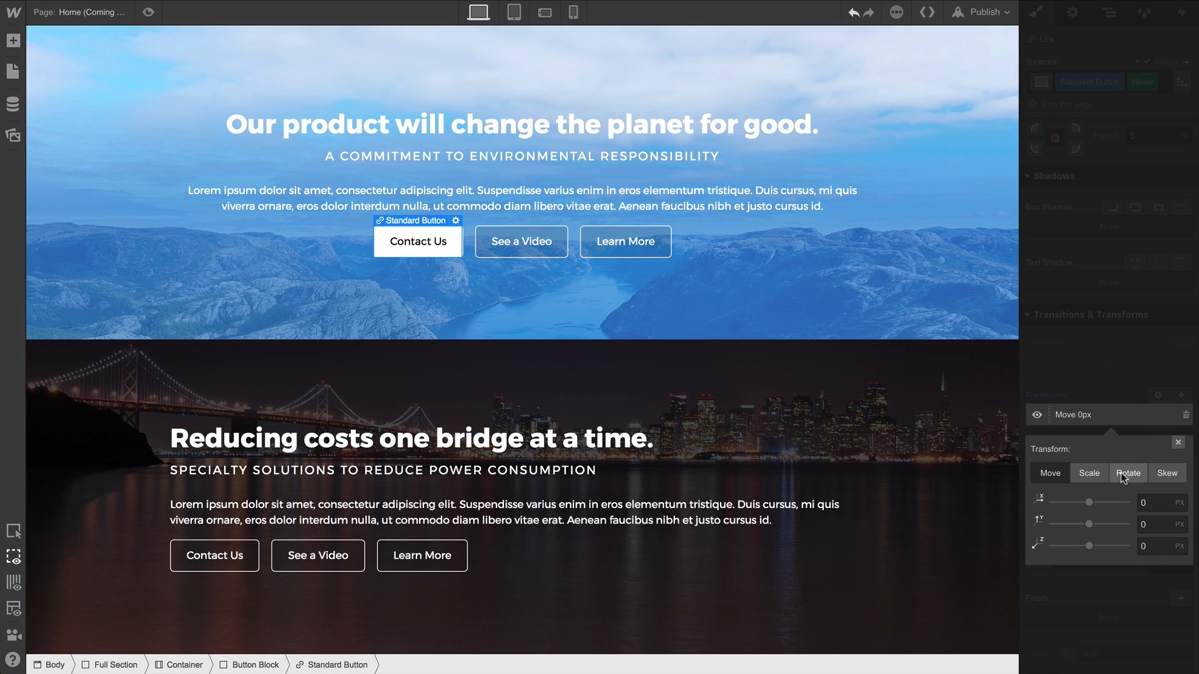
drag(1089, 502, 1124, 521)
click(1150, 516)
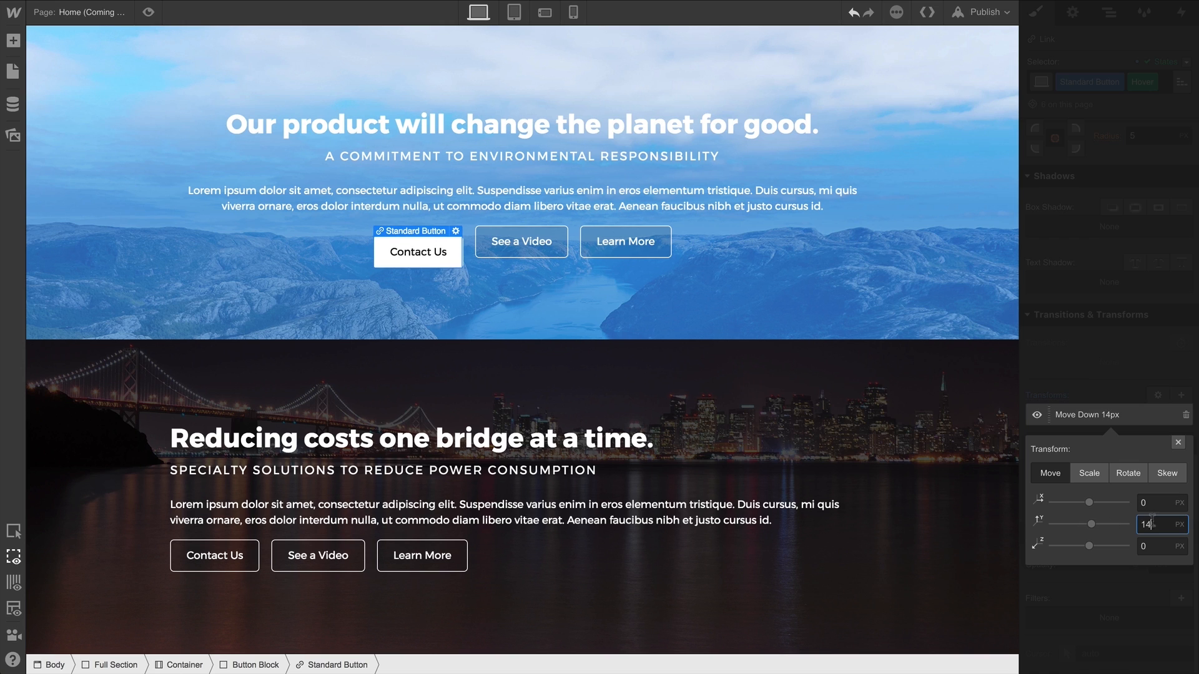
text(-3)
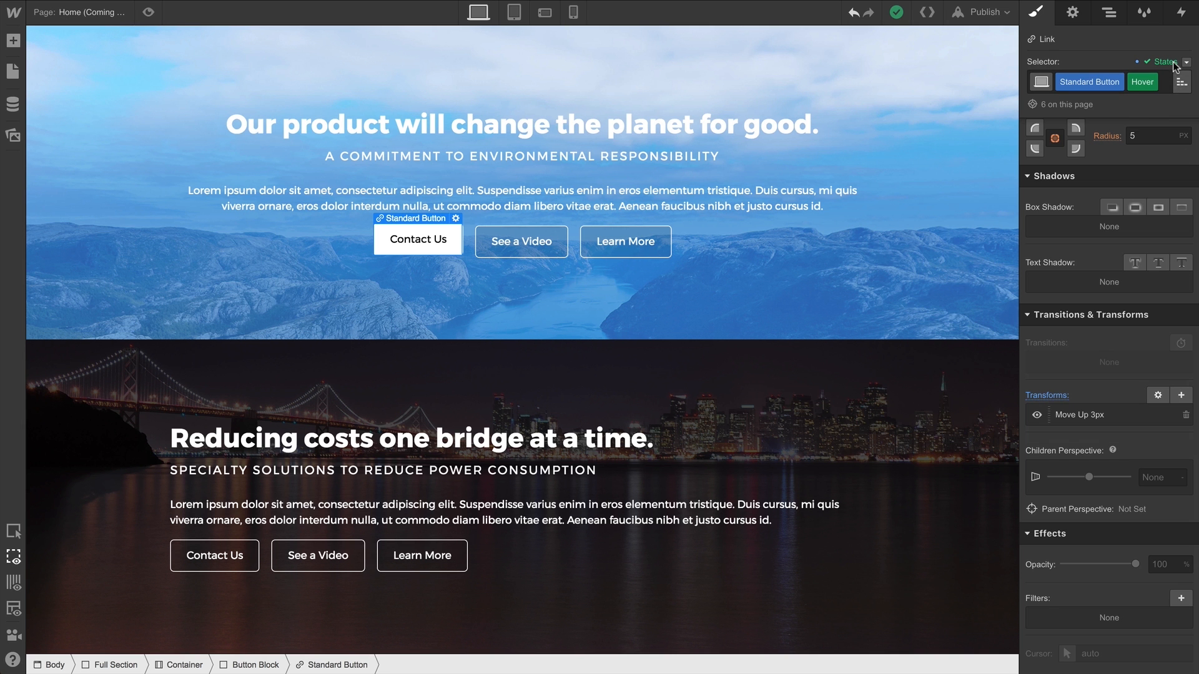
Return the Standard Button to its None state and add a Background Color transition of 200 ms with ease.
click(1182, 62)
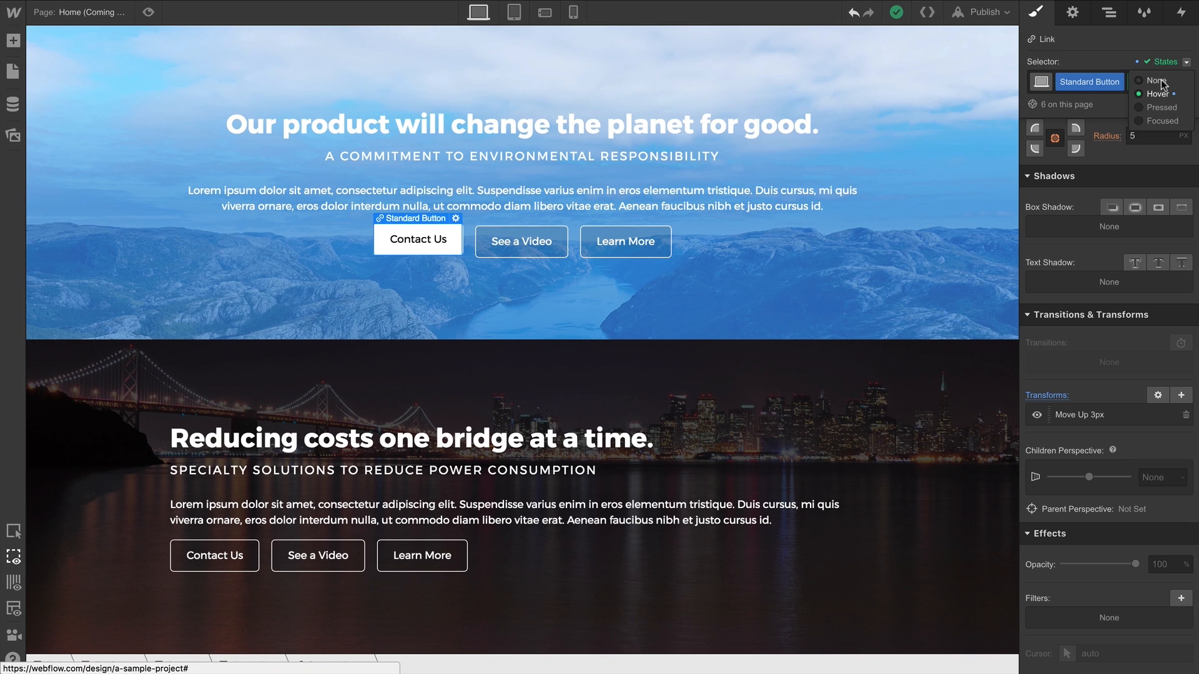
click(1156, 80)
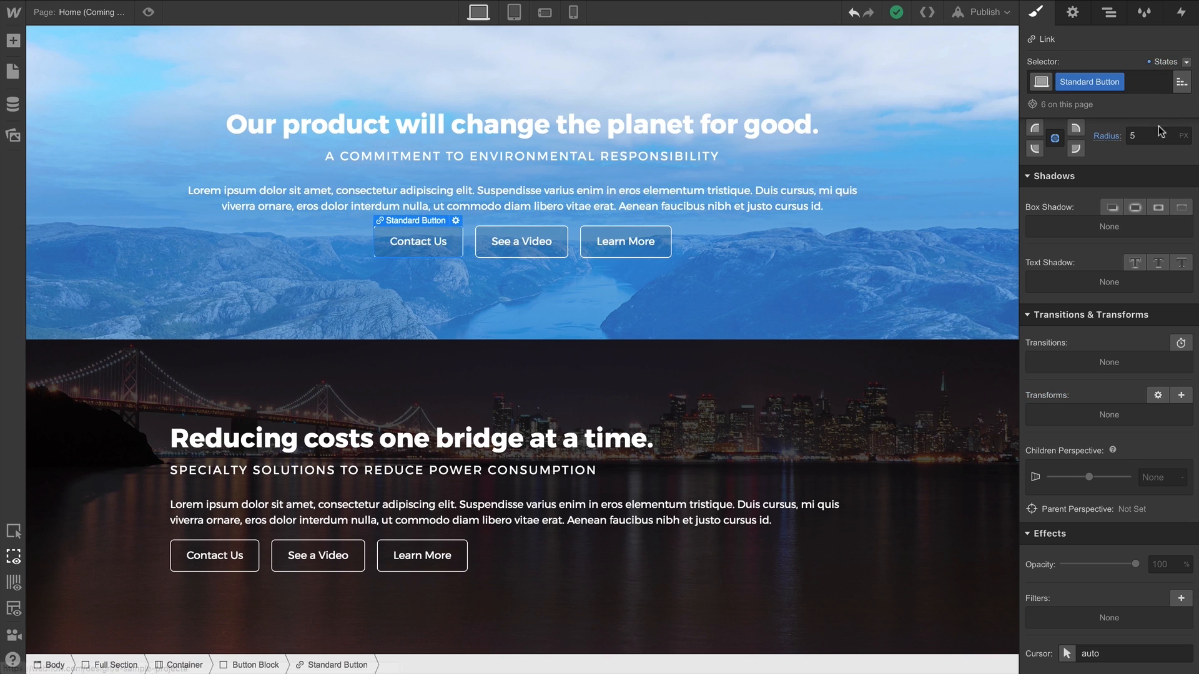
click(1181, 344)
click(1122, 410)
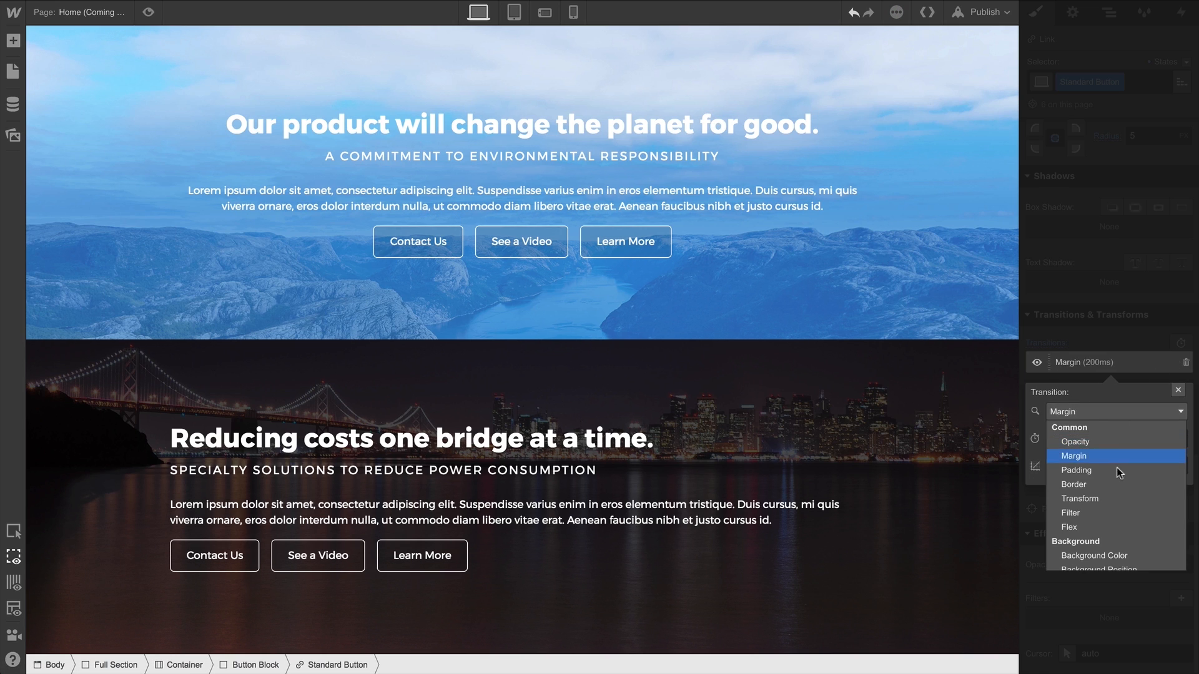
click(1115, 556)
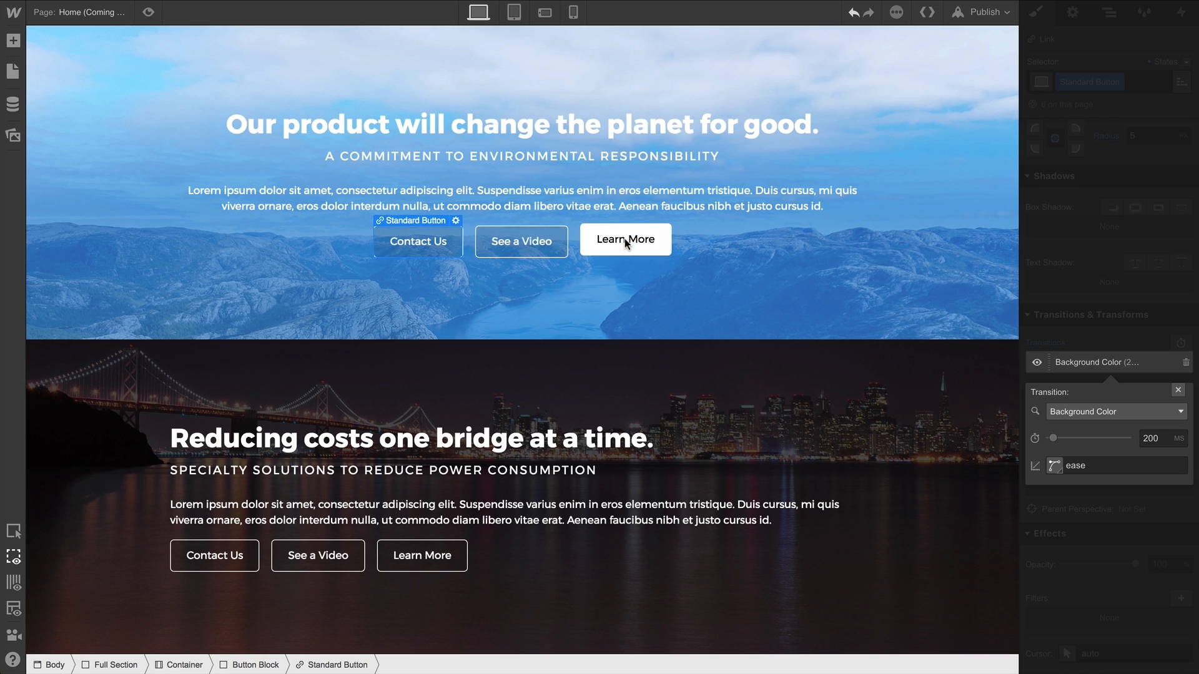
click(1178, 390)
Add a Font Color transition of 200 ms with ease to the Standard Button.
click(1180, 343)
click(1105, 436)
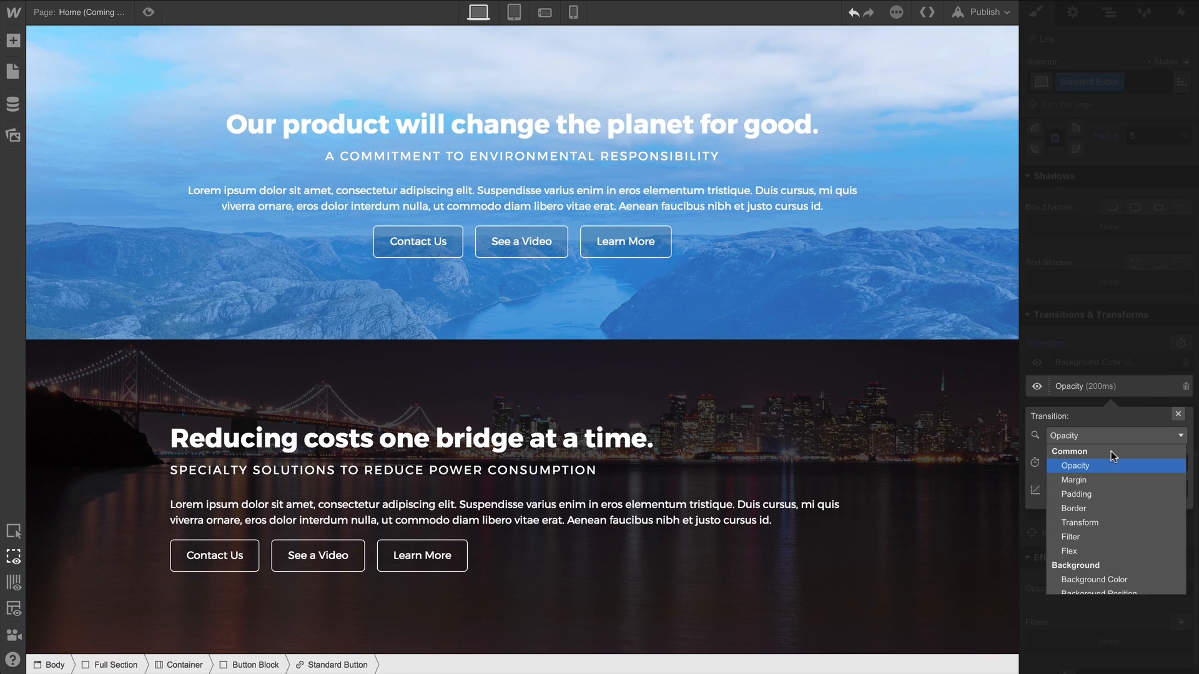
scroll(1115, 508, down, 10)
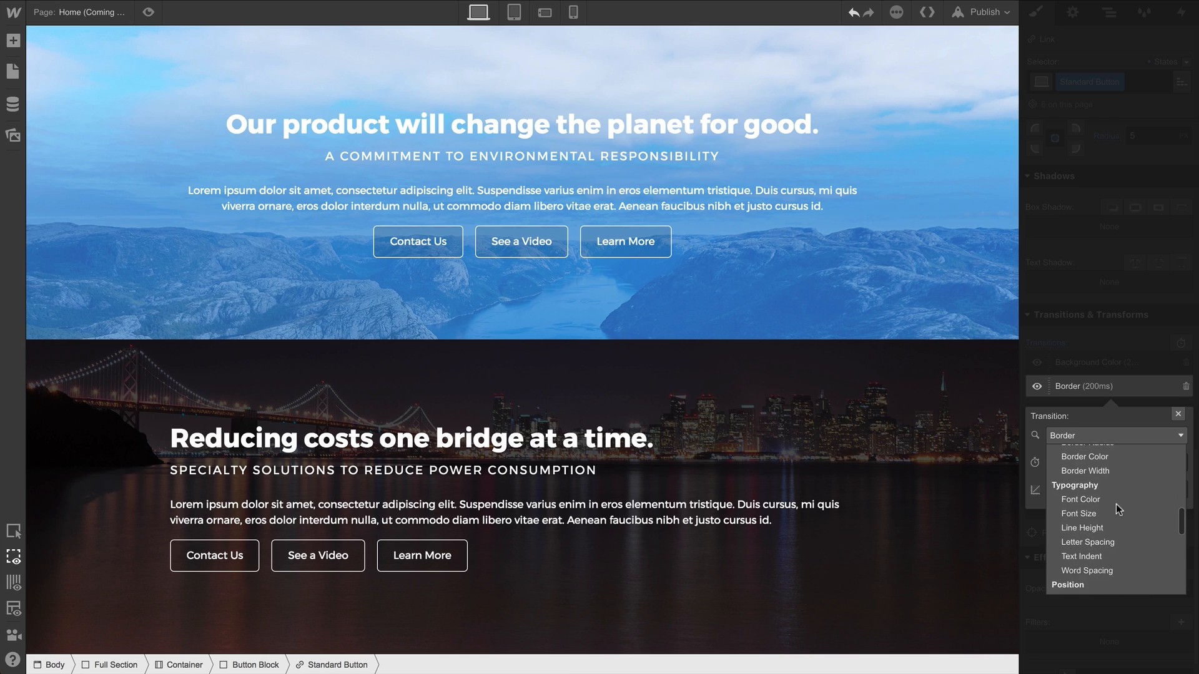
click(1109, 501)
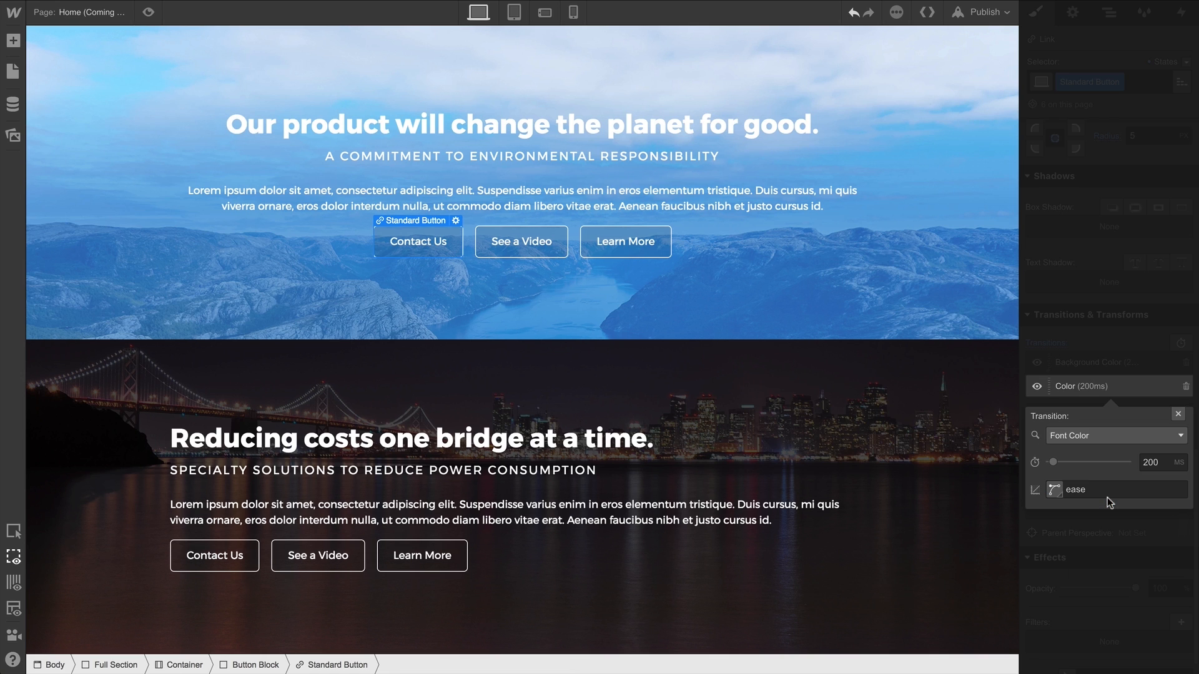
click(1178, 414)
Add a Transform transition of 1000 ms to the Standard Button and try the hover effect on the hero buttons.
click(1181, 343)
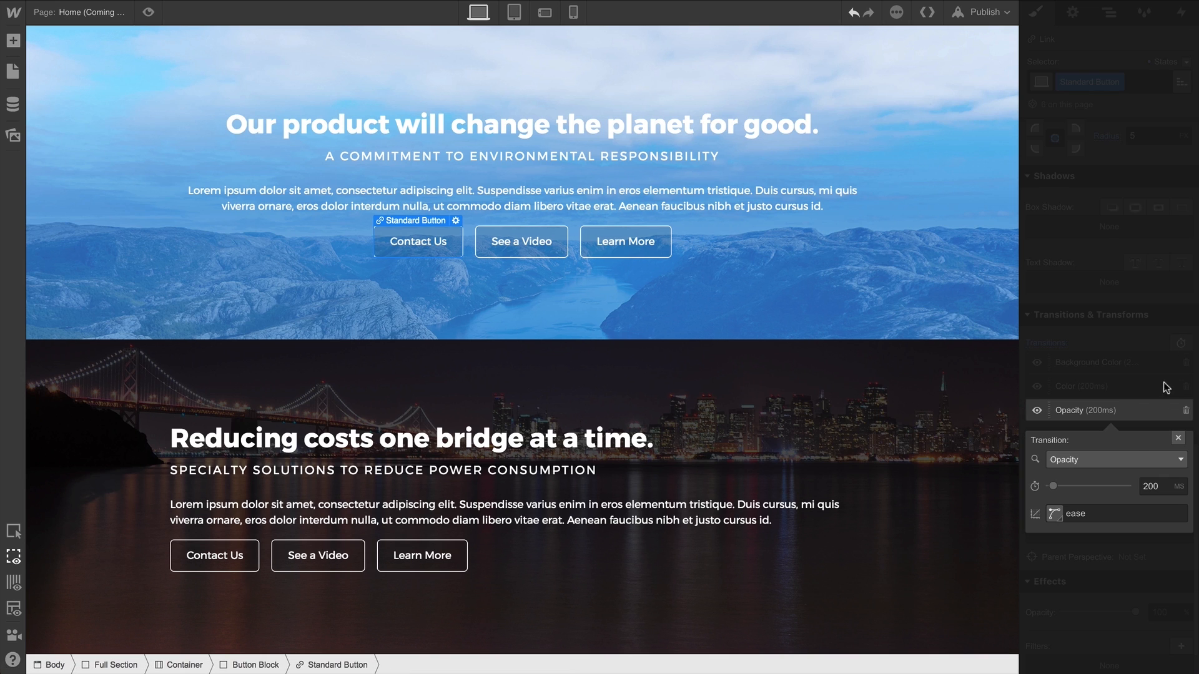
click(1121, 456)
click(1115, 544)
click(1149, 486)
double_click(1149, 481)
text(1000)
key(Return)
click(1178, 439)
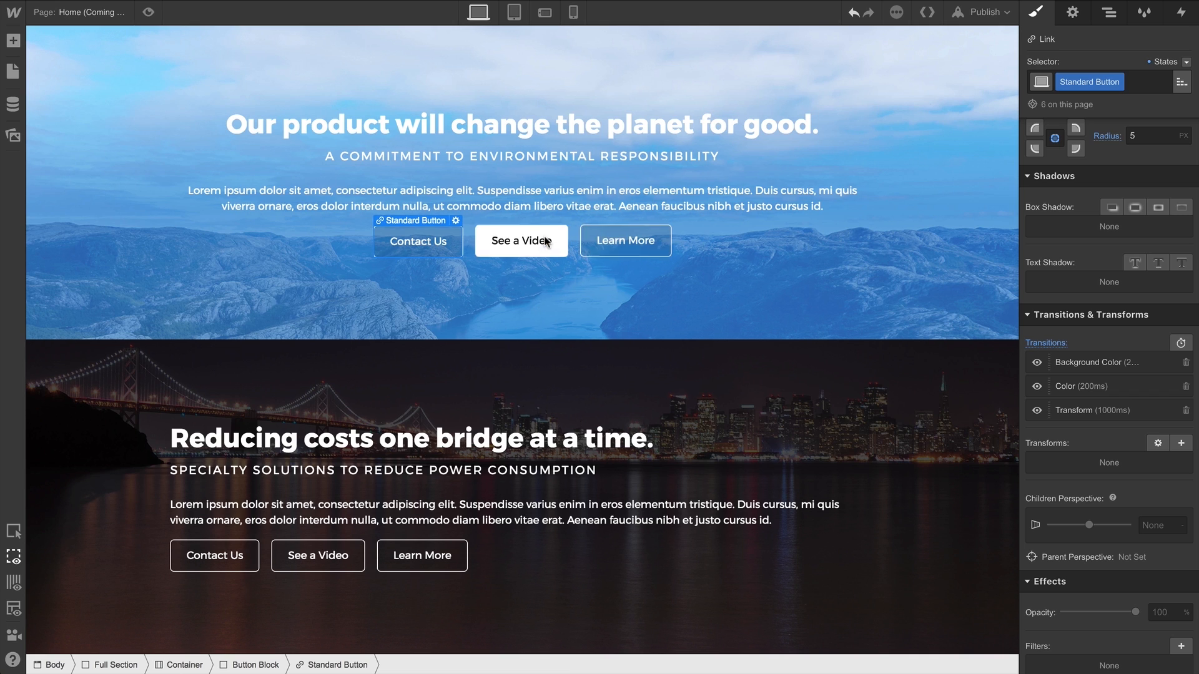
click(607, 248)
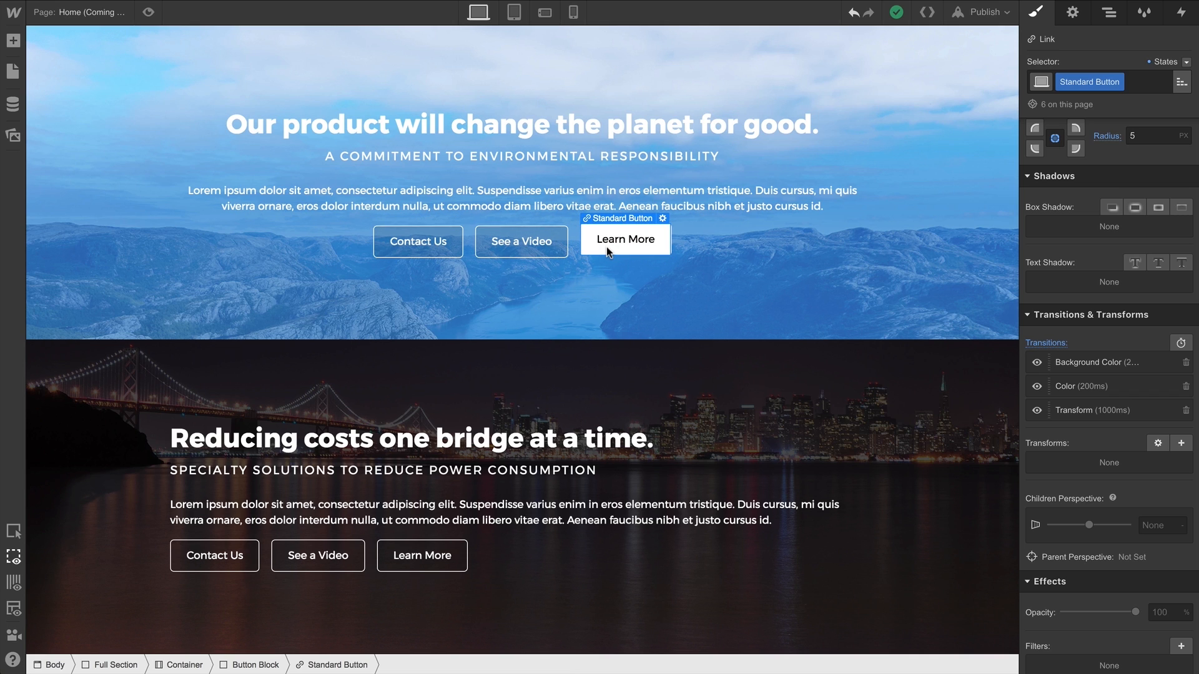
Increase the Standard Button's padding slightly and set its text to all caps.
scroll(1060, 272, up, 10)
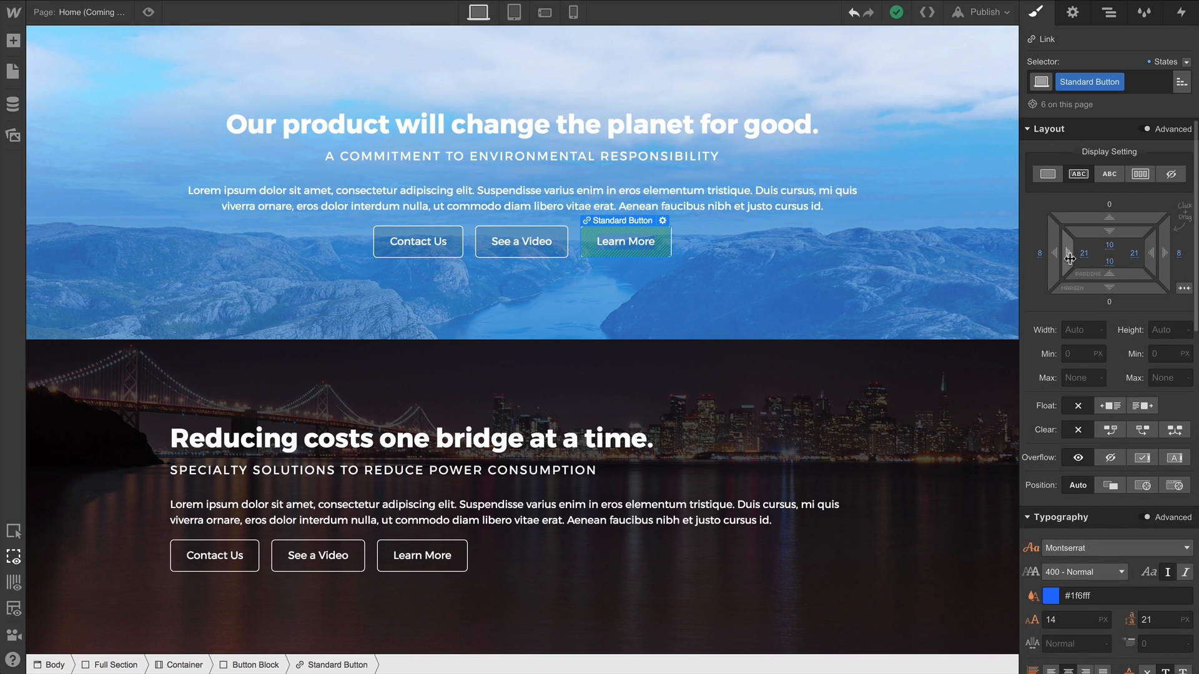
drag(1070, 258, 1089, 270)
scroll(1087, 325, down, 4)
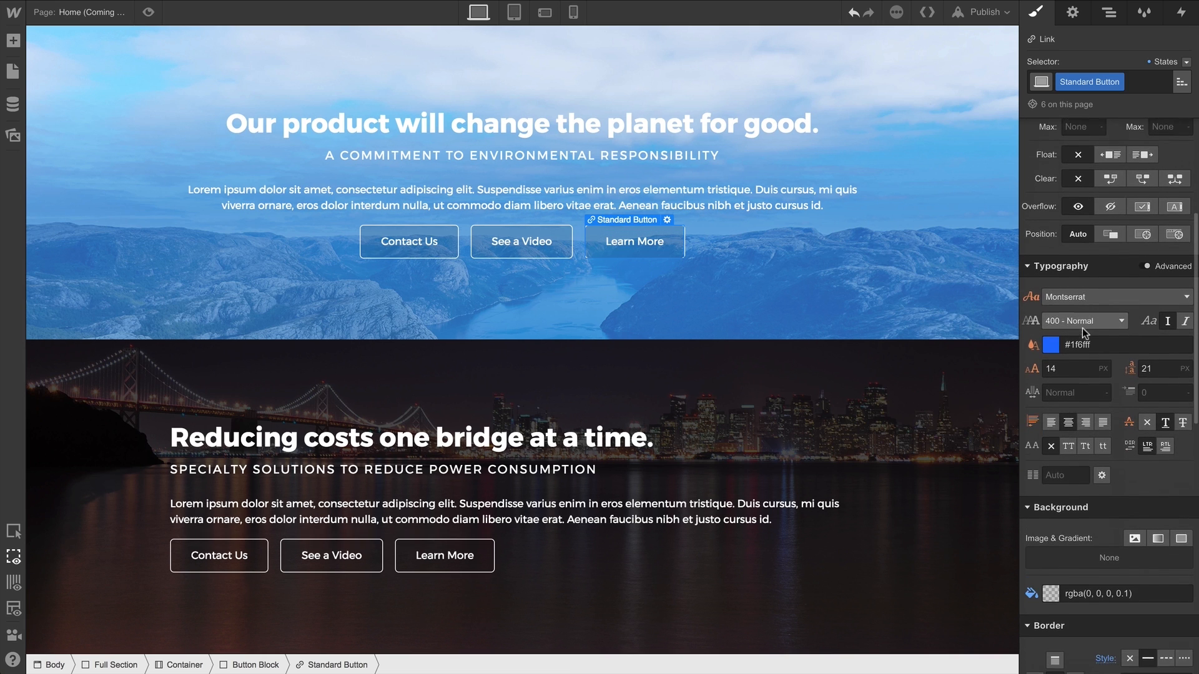
scroll(1082, 328, down, 1)
click(1070, 406)
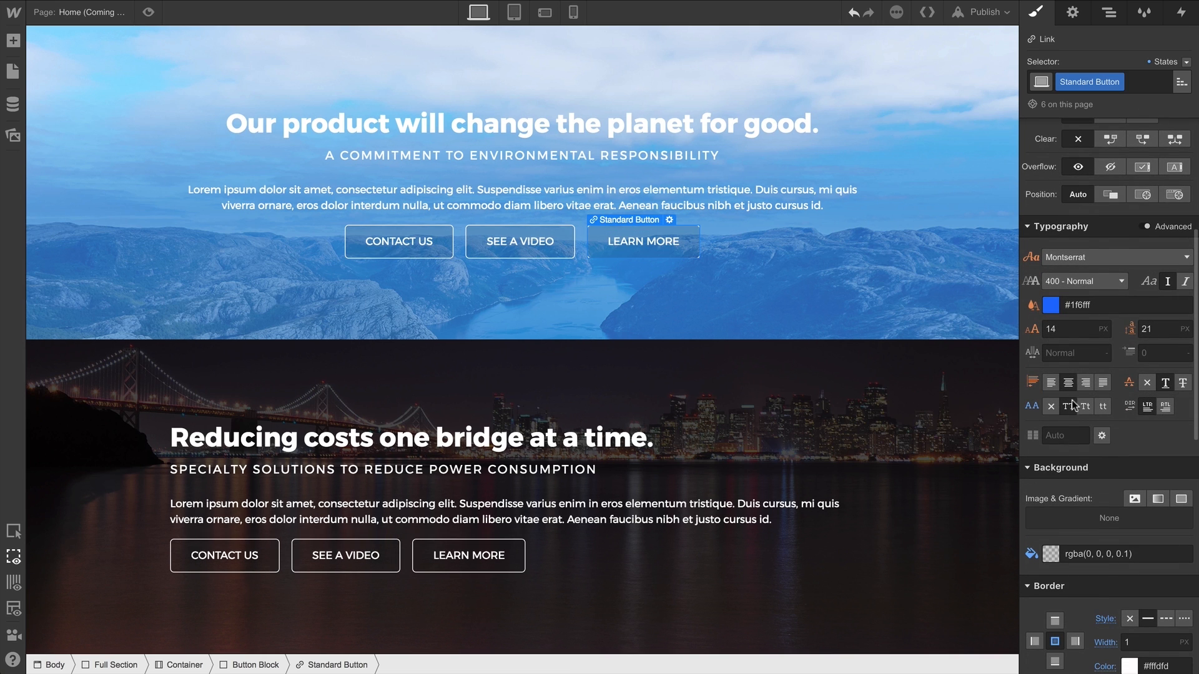
Set the Standard Button's font size to 12 px and its letter spacing to 2 px.
click(1085, 331)
key(Down)
key(Down)
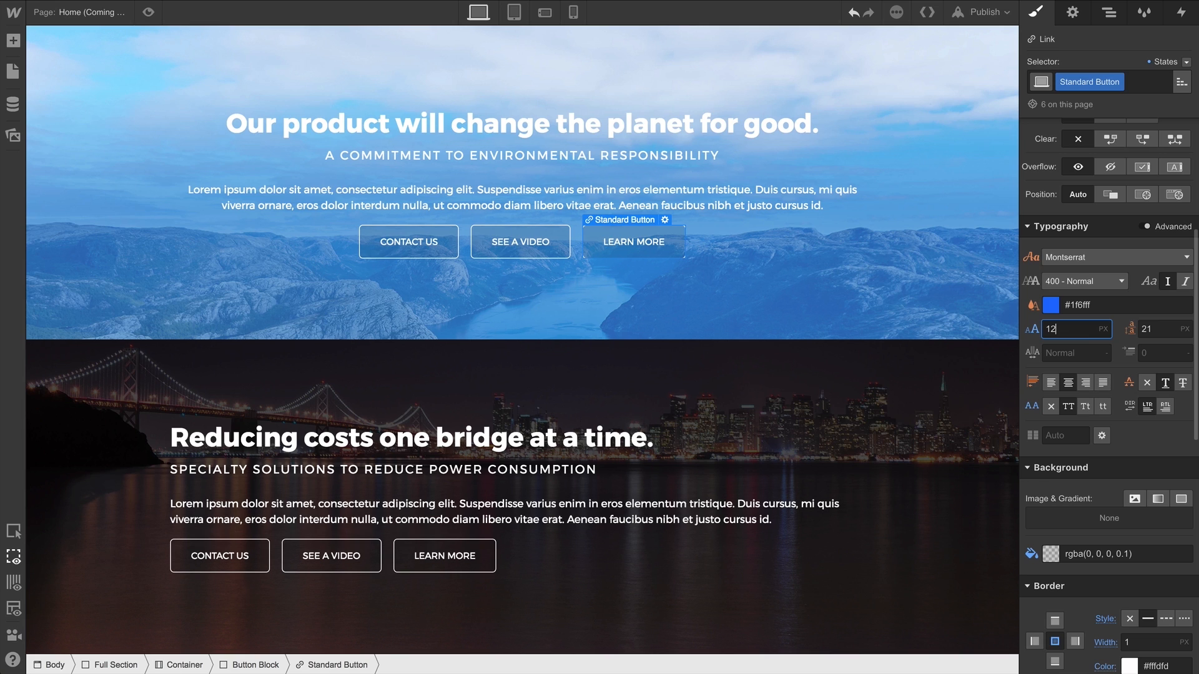
click(1081, 352)
text(1)
key(Up)
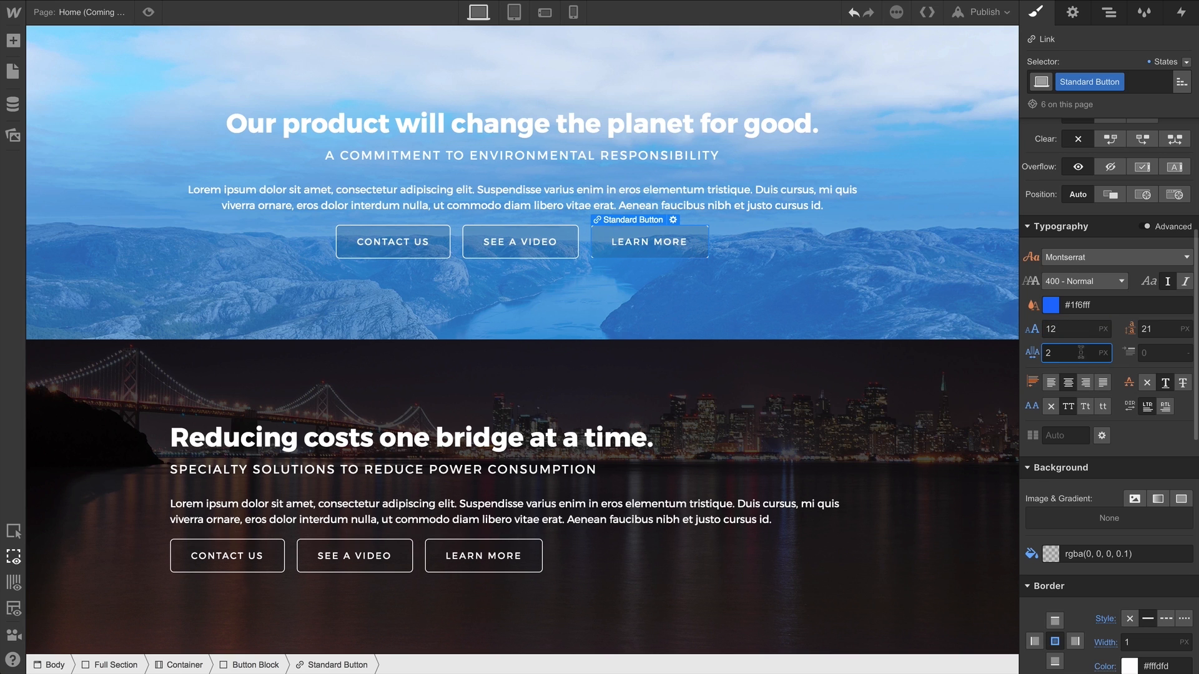
Raise the opacity of the Standard Button's black background to 17%.
click(1051, 553)
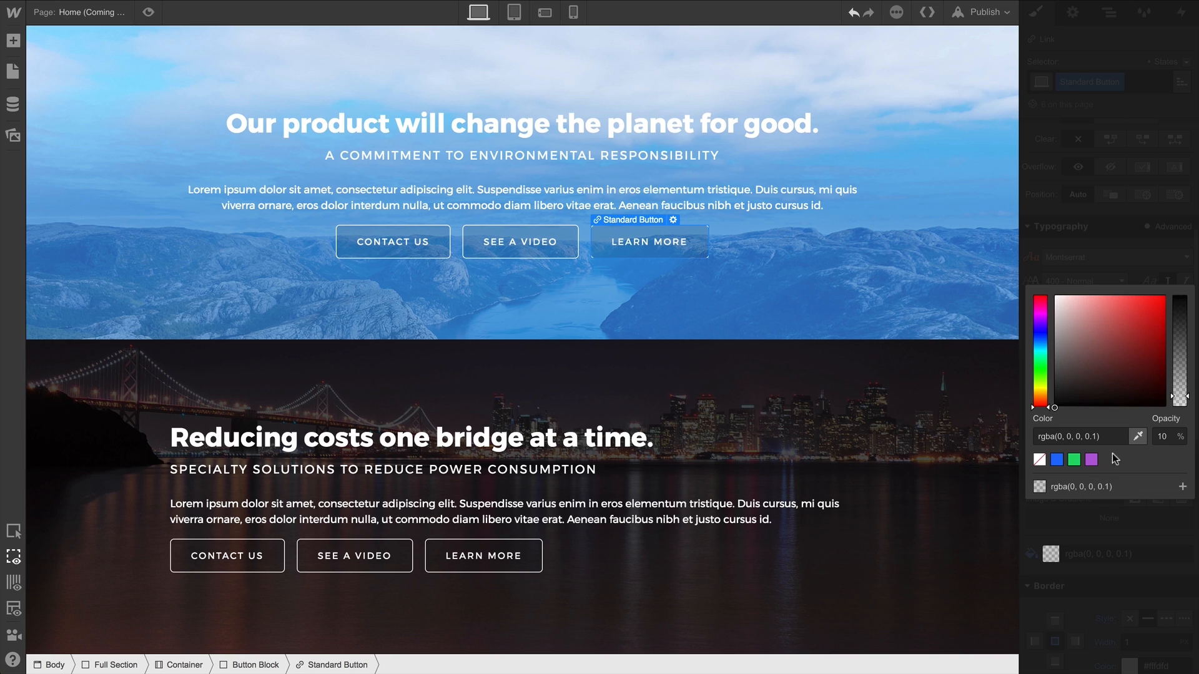
drag(1179, 391, 1182, 387)
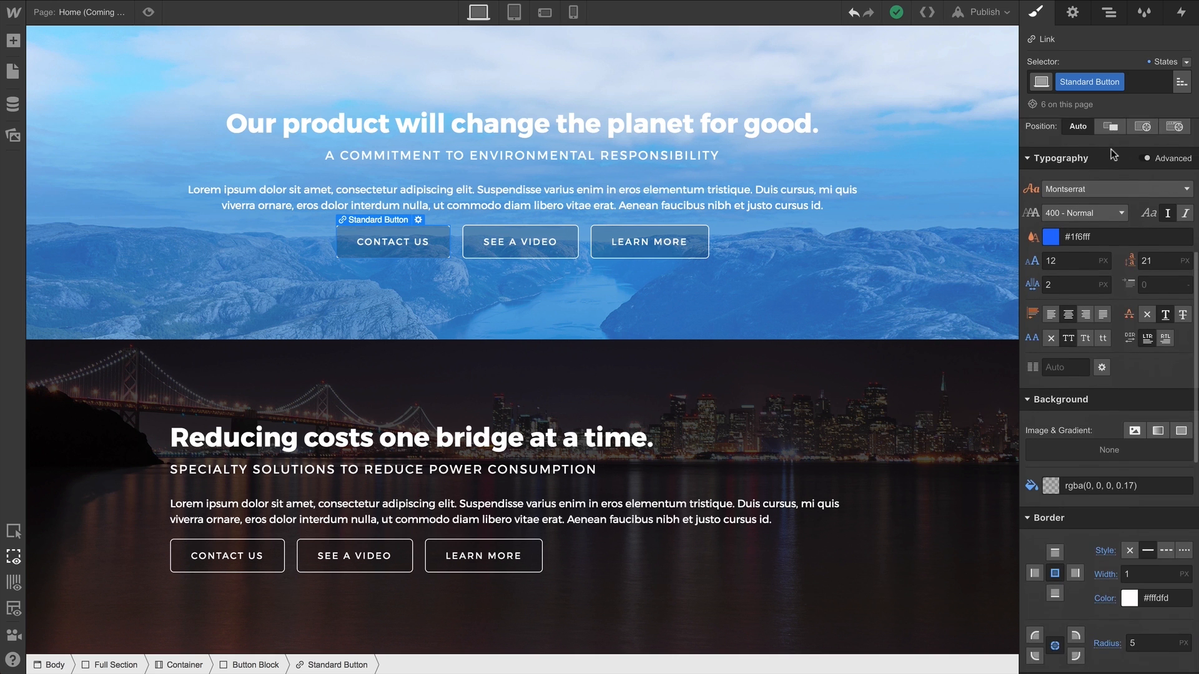
Add an outside drop shadow to the Standard Button with a 12 px blur, 5 px distance and 180 degree angle.
scroll(1111, 149, down, 10)
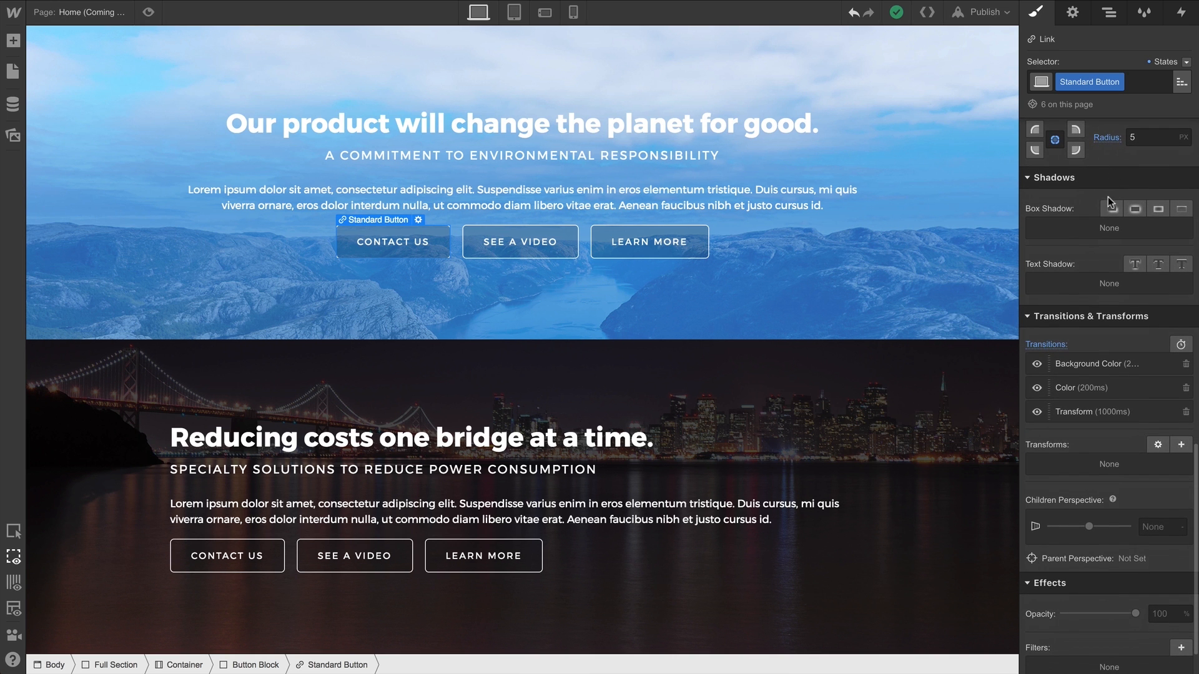
click(1111, 208)
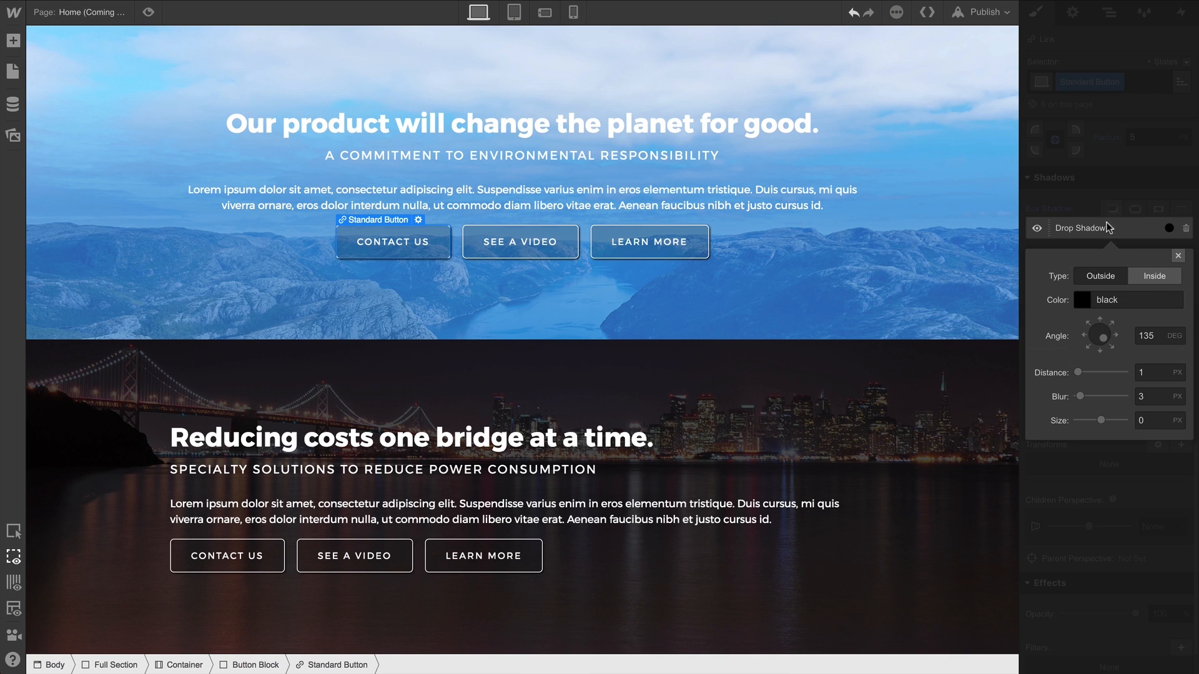
drag(1079, 397, 1089, 398)
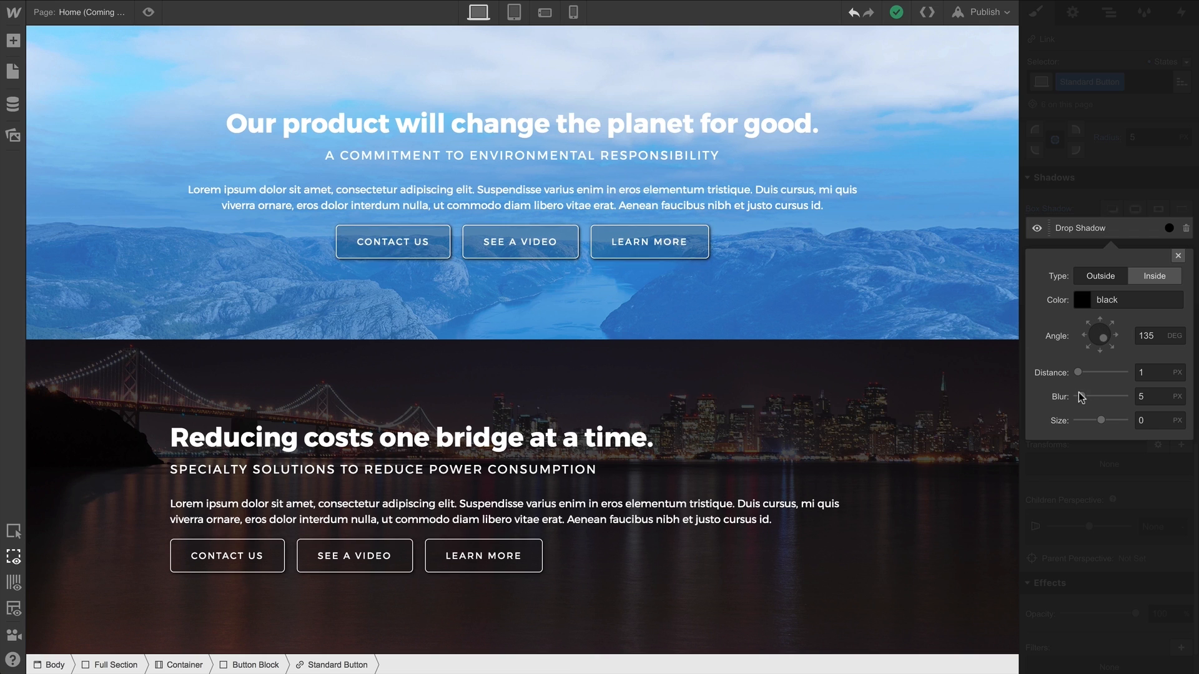
click(1149, 373)
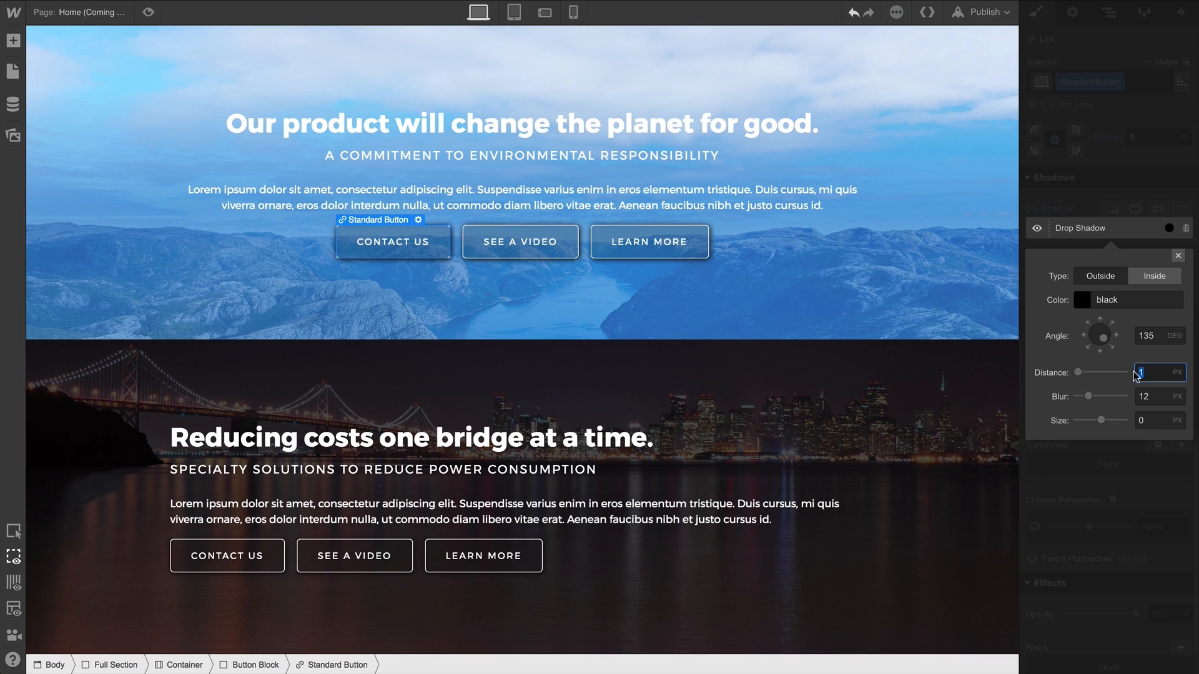
text(5)
drag(1103, 343, 1107, 330)
Lower the opacity of the Standard Button's black drop shadow to 19%.
click(1082, 302)
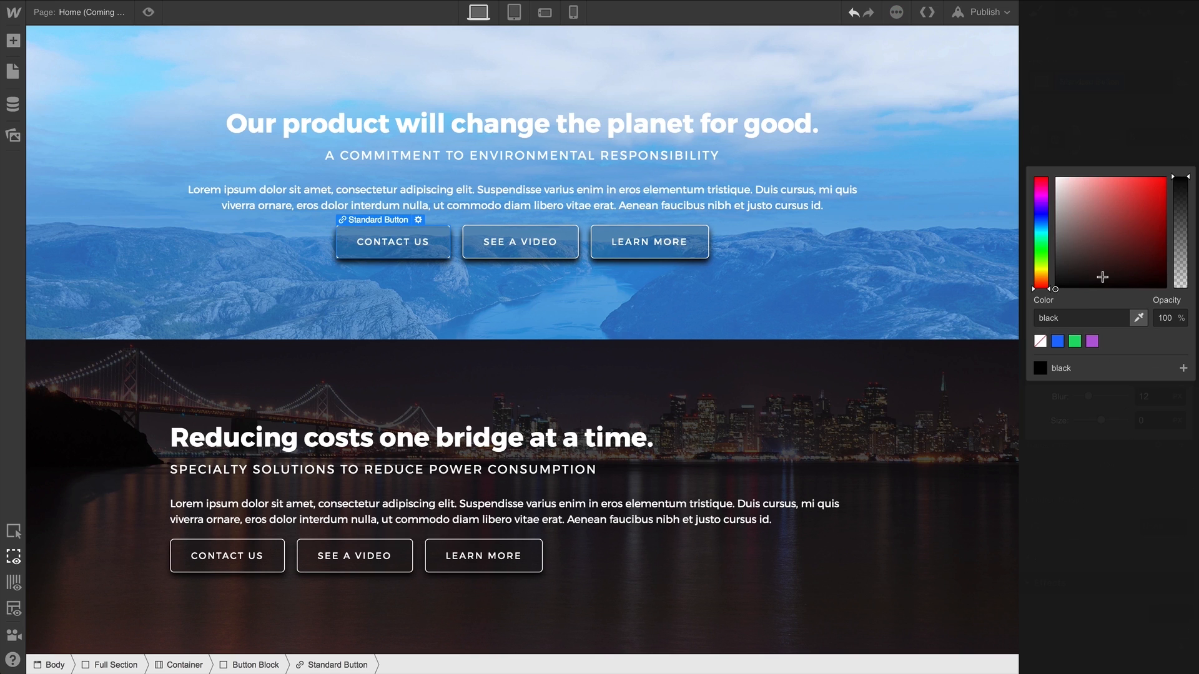
drag(1176, 200, 1194, 268)
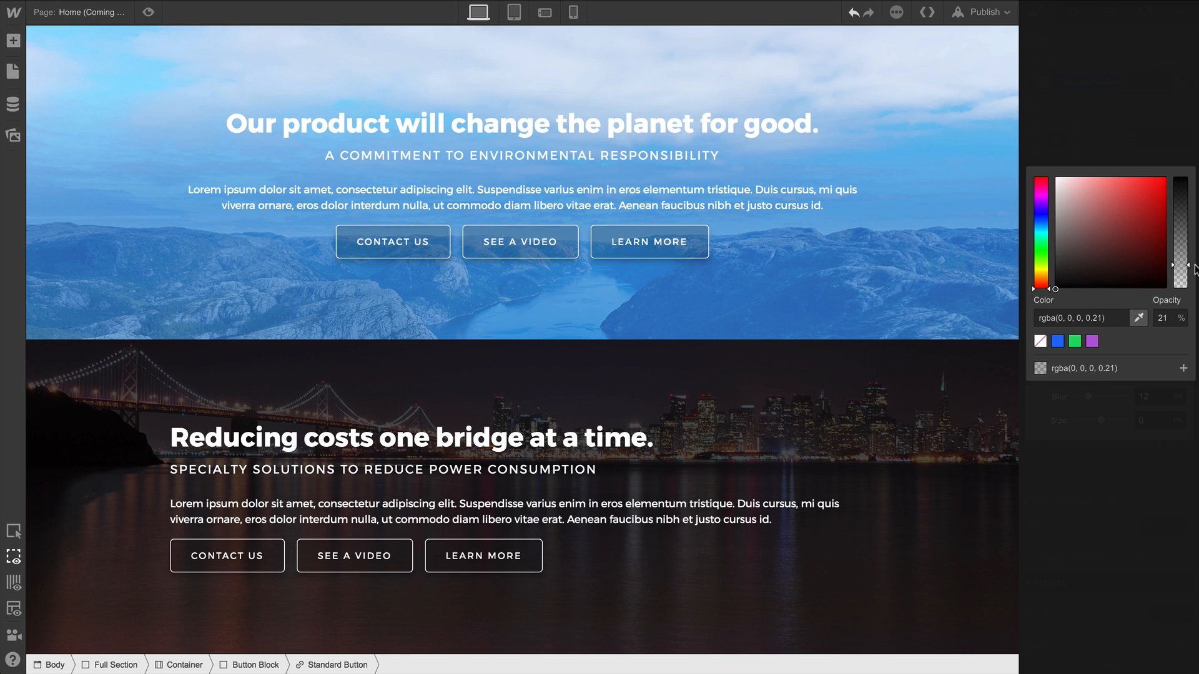
click(1175, 161)
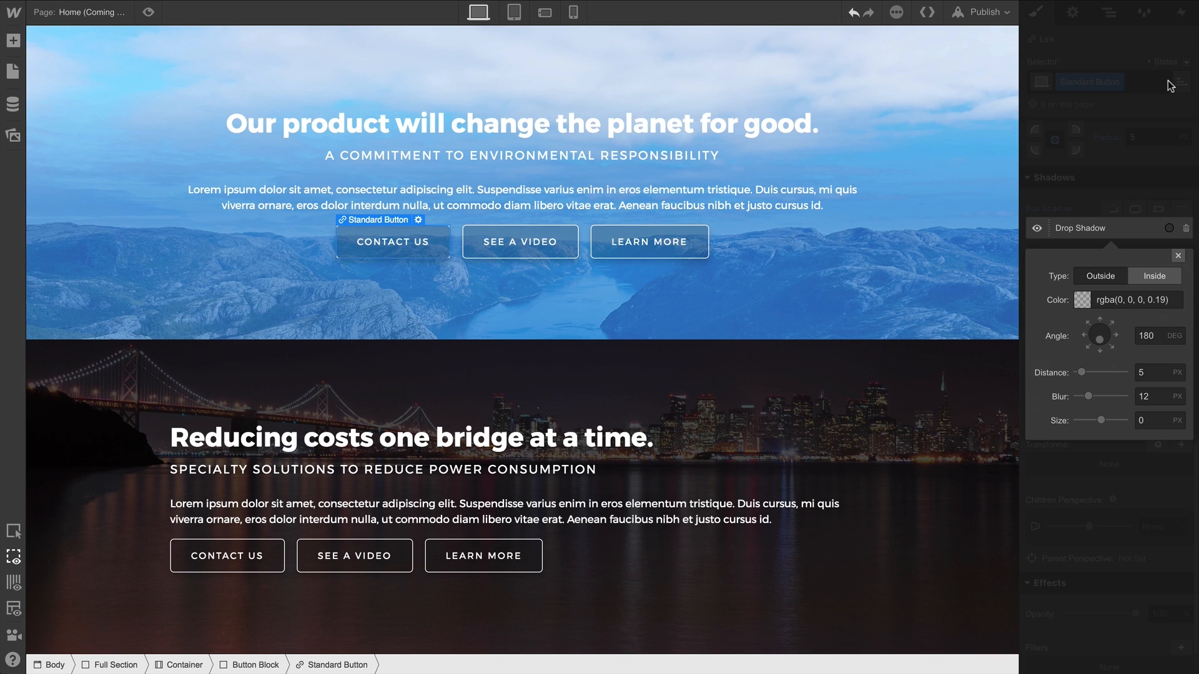
click(1171, 86)
Set the drop shadow distance to 8 px in the Standard Button's Hover state.
click(1170, 62)
click(1157, 94)
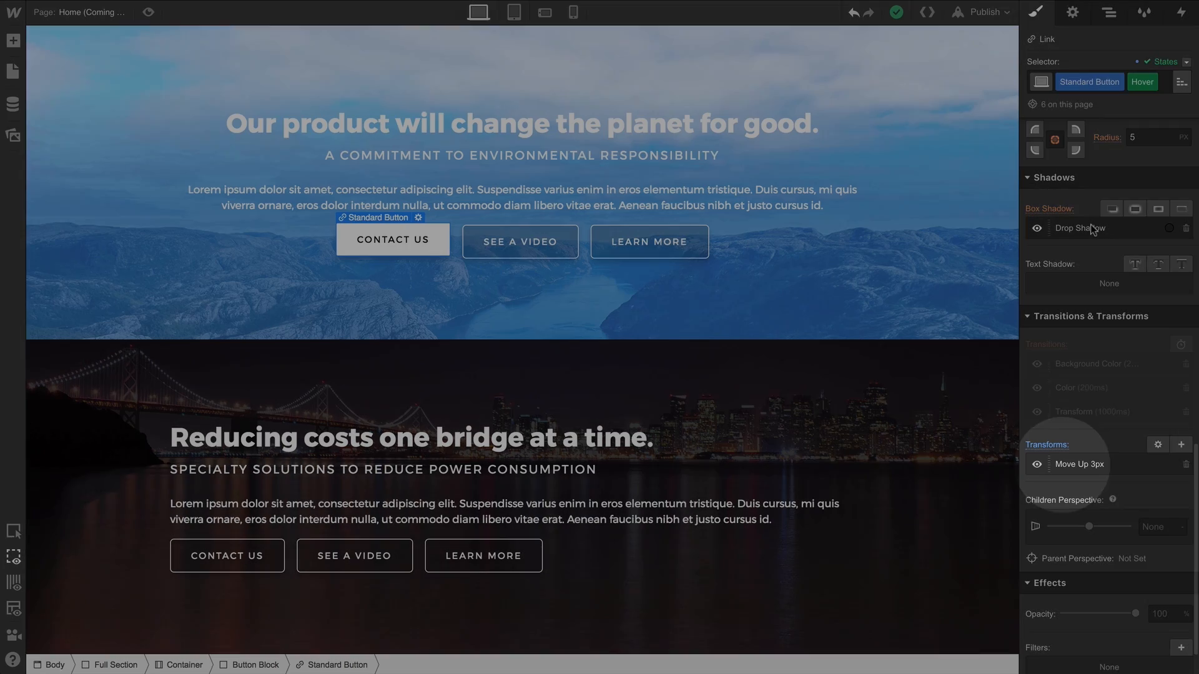
click(1090, 226)
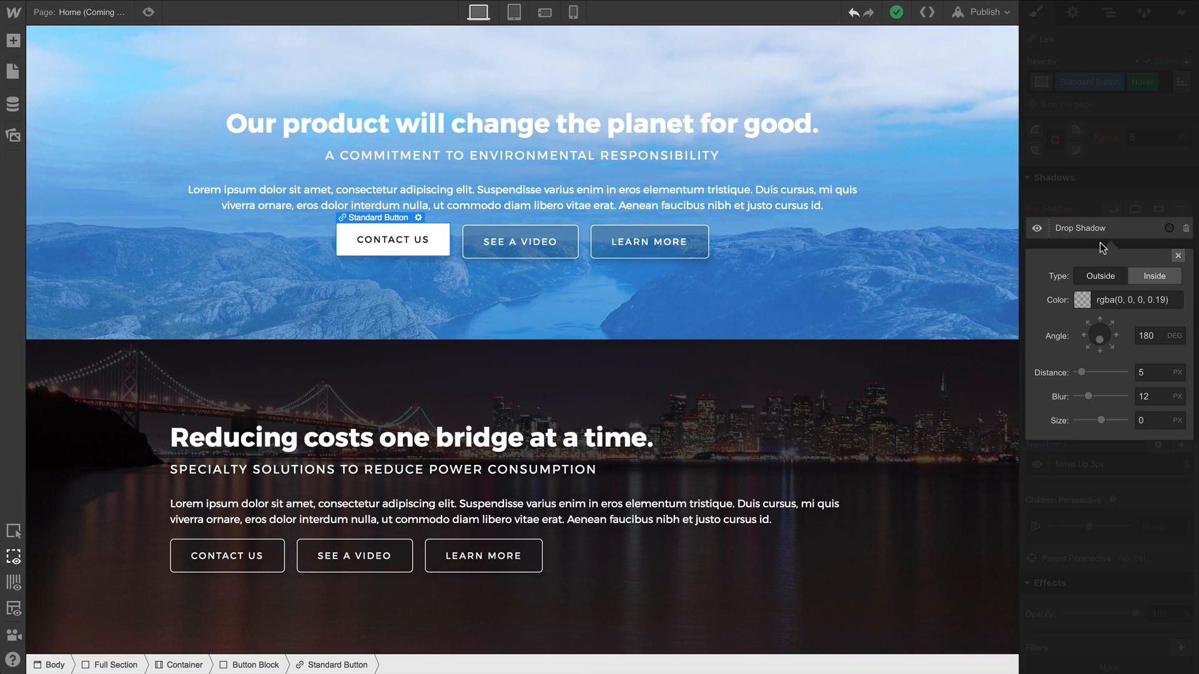
click(1149, 369)
text(8)
Raise the opacity of the Hover state's black drop shadow to 58%.
click(1083, 302)
drag(1179, 270, 1180, 224)
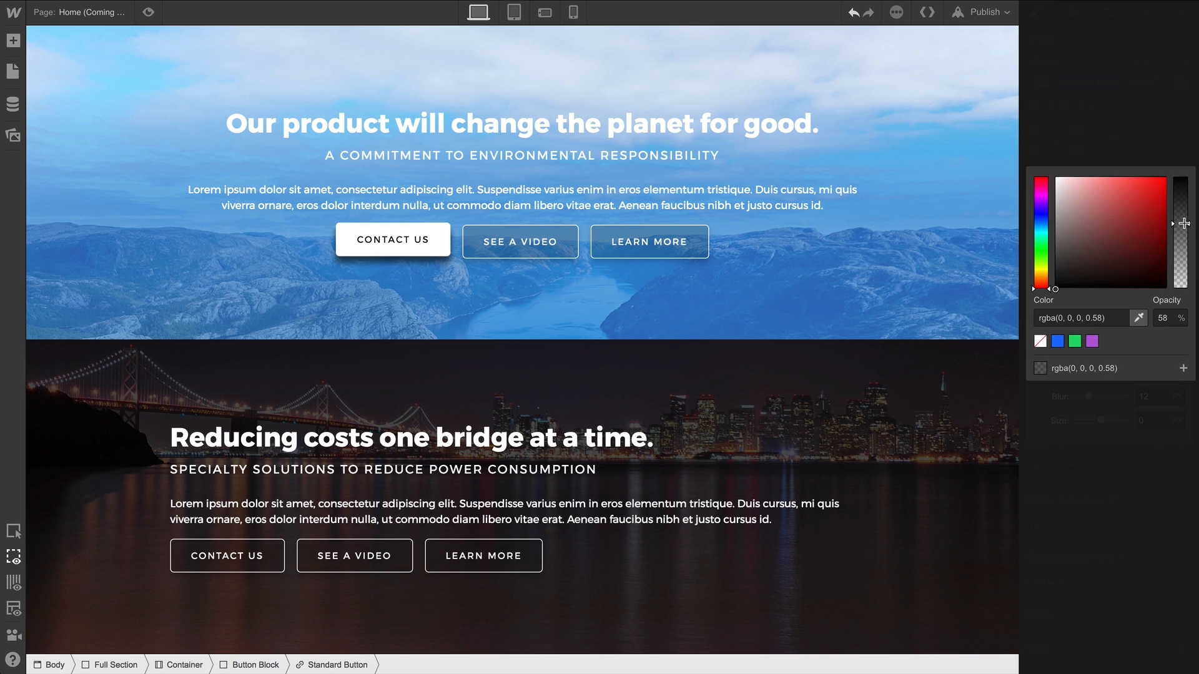
click(1168, 167)
click(1177, 255)
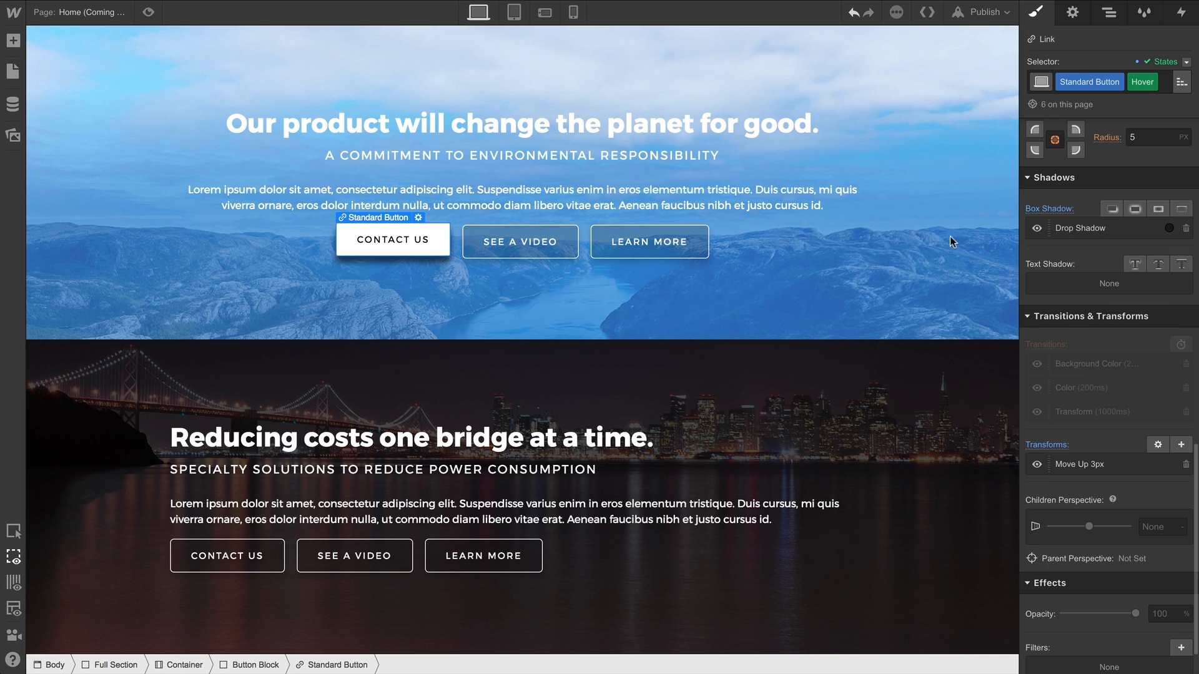
Preview the page to check the hover effect on the buttons and return to editing.
click(149, 12)
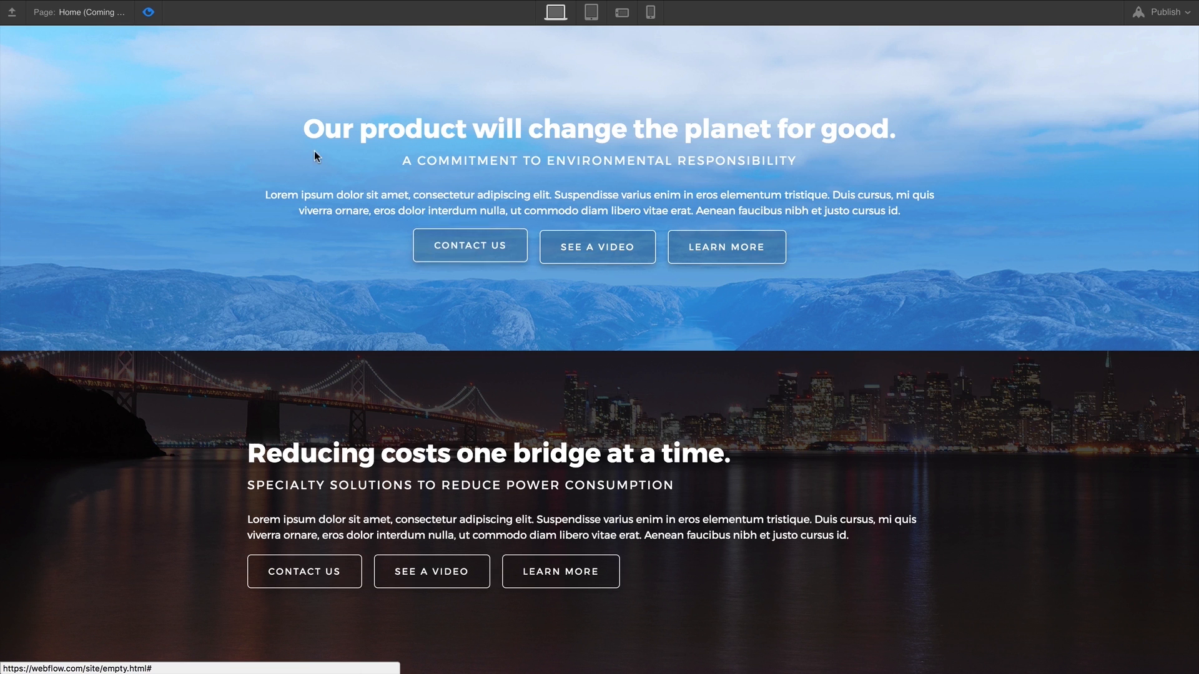
click(148, 12)
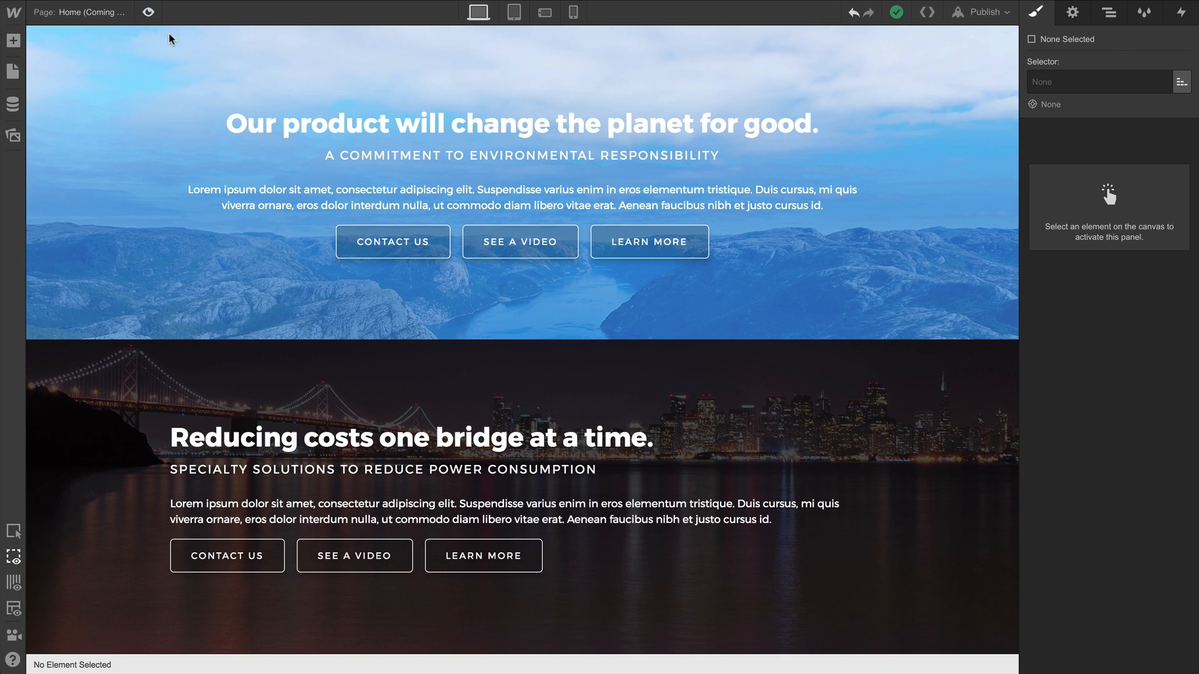
Add a Box Shadow transition of 1000 ms to the Contact Us button's Standard Button class and preview the page.
click(401, 232)
scroll(1093, 476, down, 8)
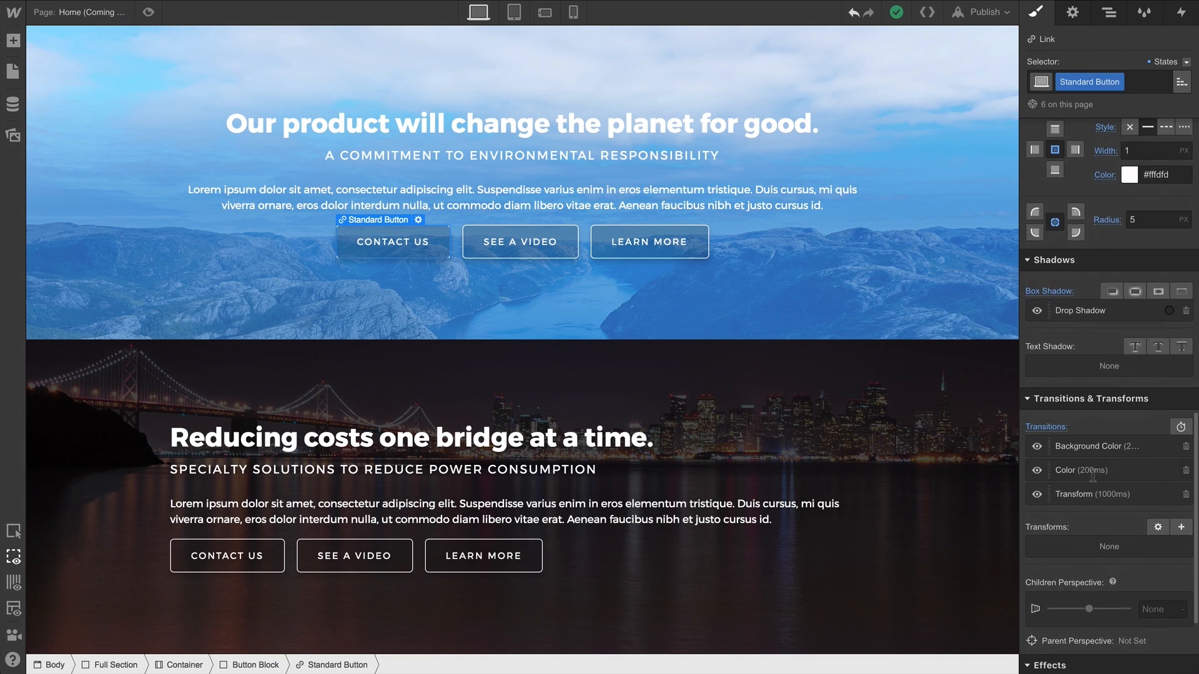
click(1181, 426)
click(1089, 567)
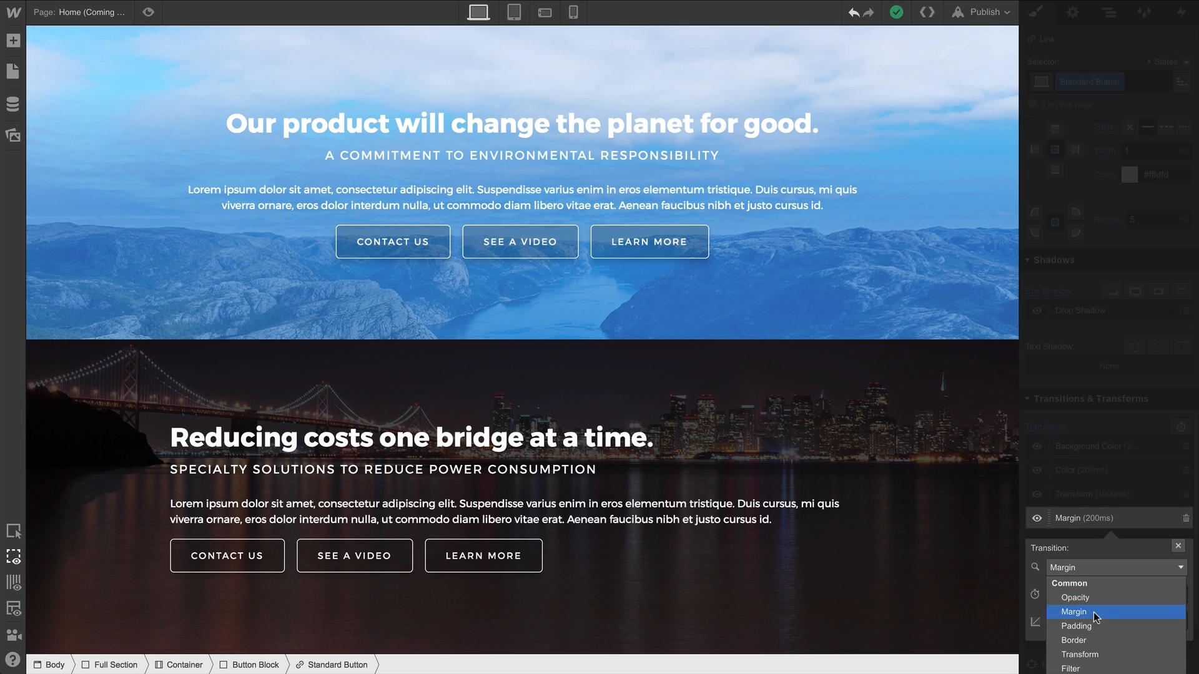
click(1085, 651)
click(1158, 594)
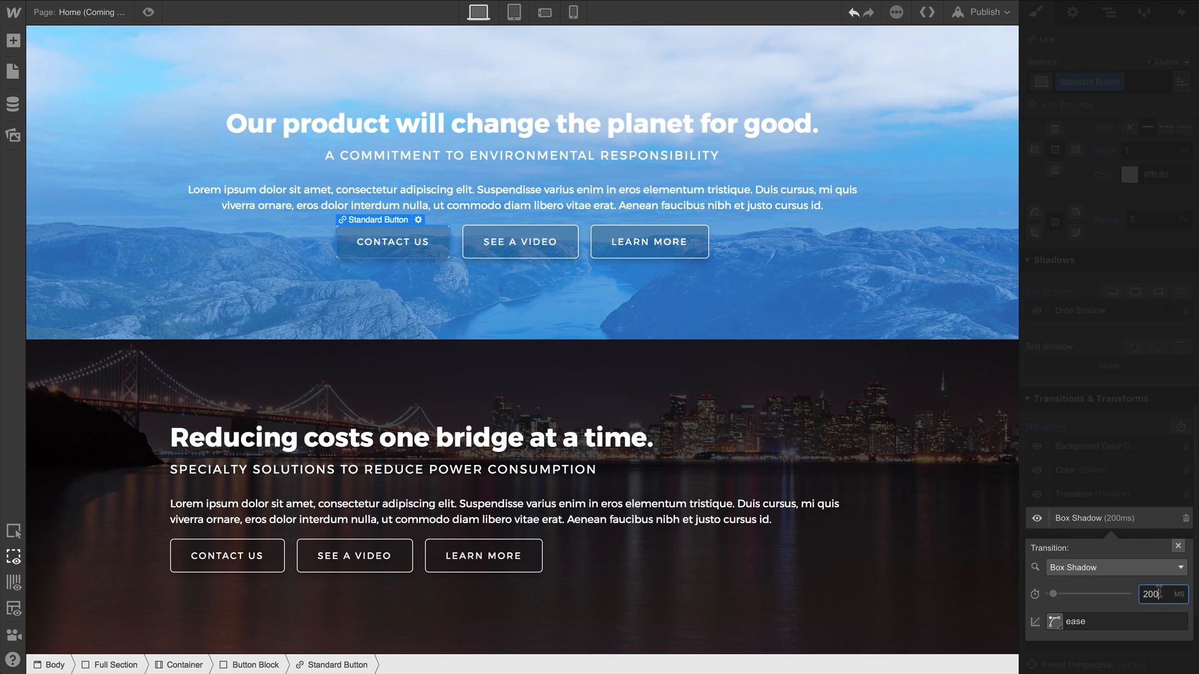
text(1000)
click(1178, 546)
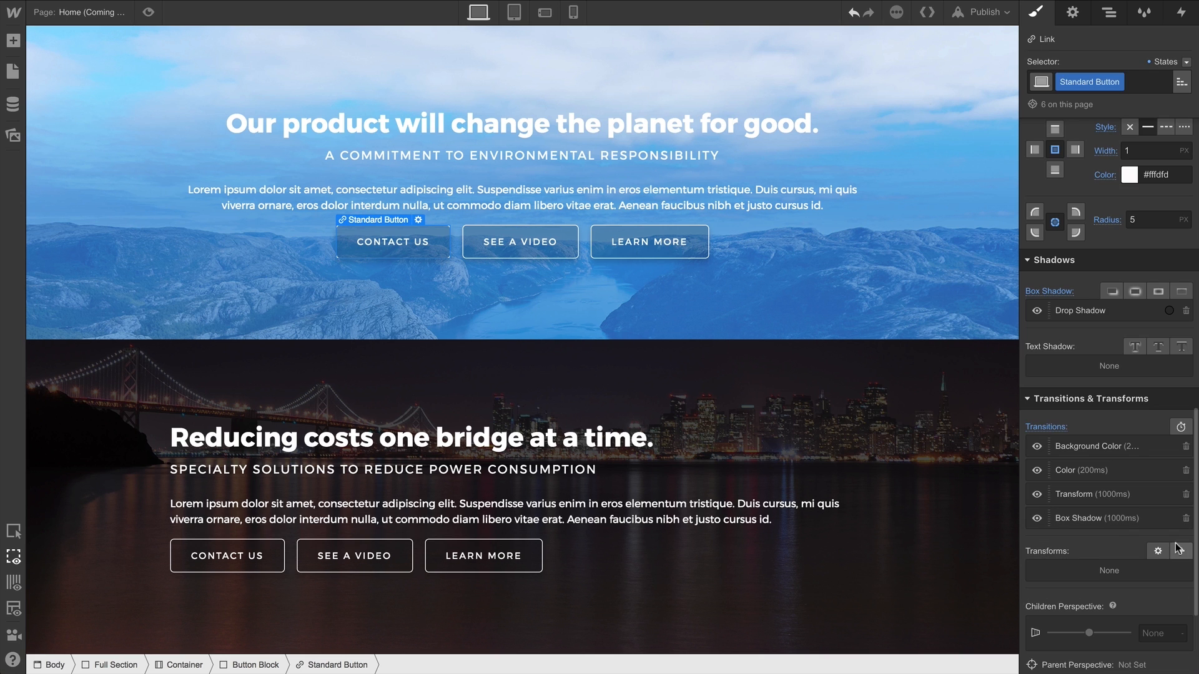
click(148, 12)
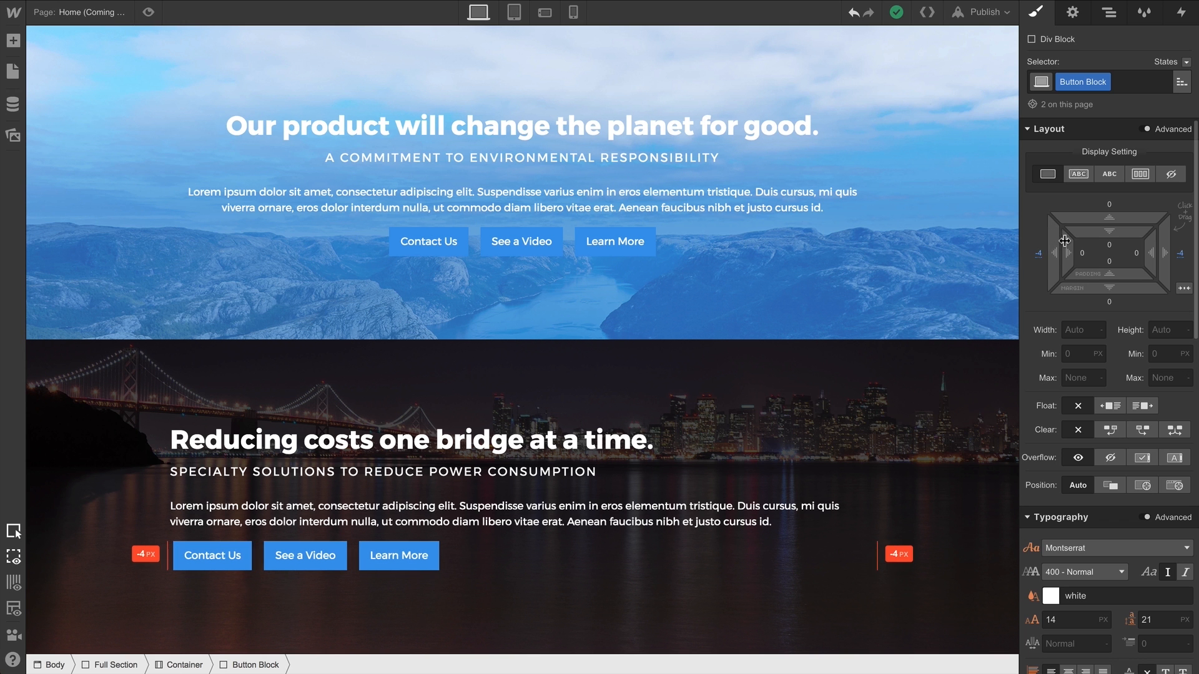
drag(1069, 241, 1071, 242)
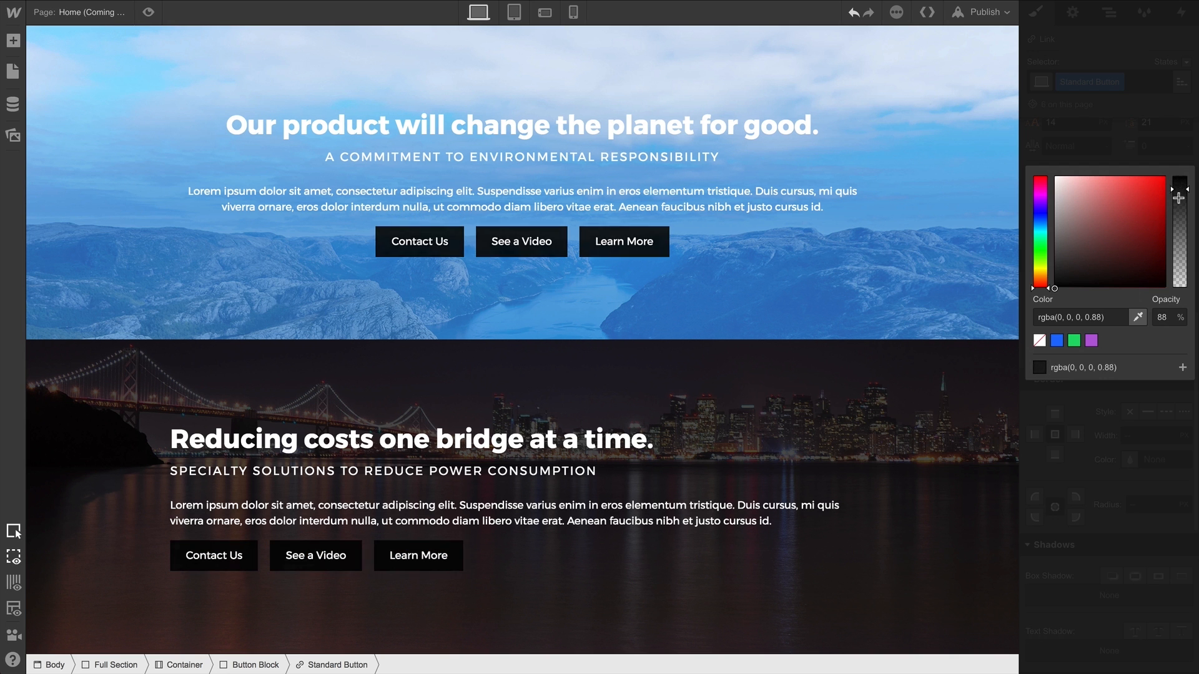
drag(1180, 181, 1181, 295)
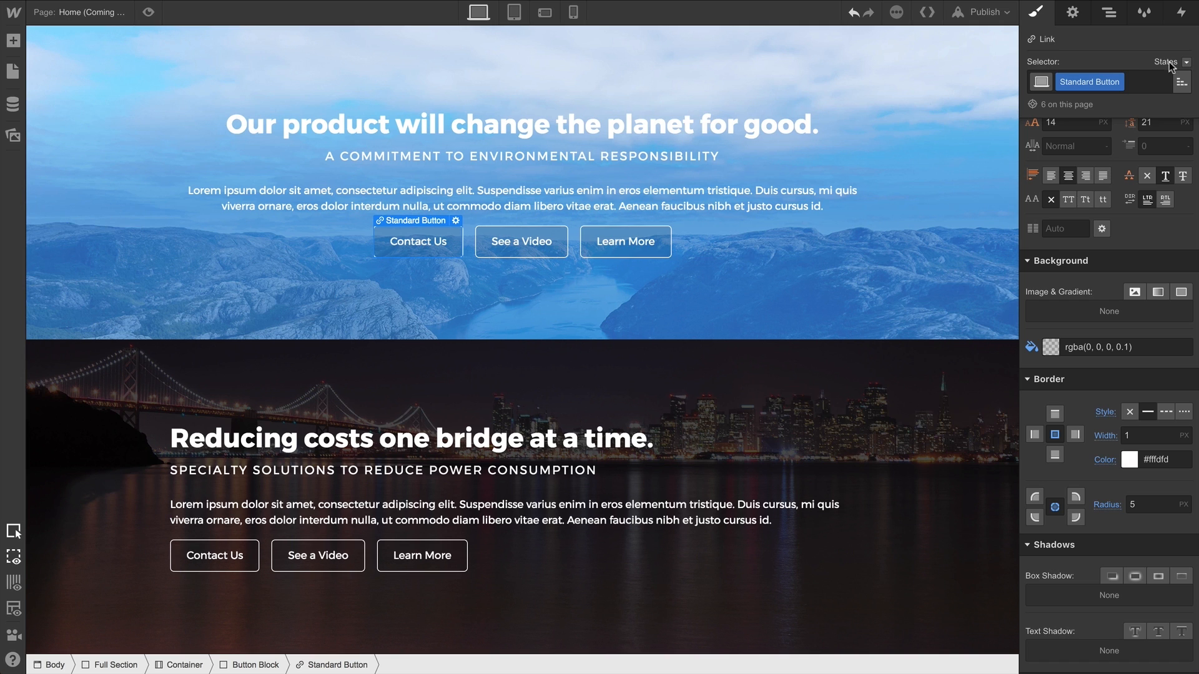
click(1168, 62)
click(1157, 94)
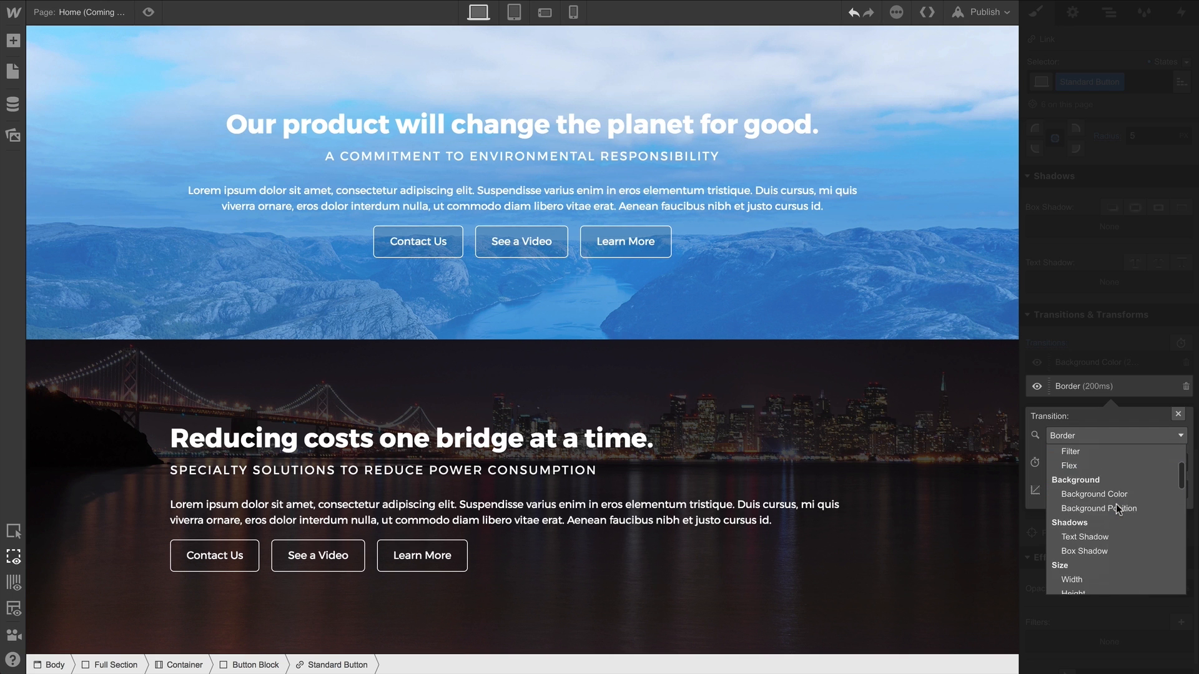
scroll(1116, 504, down, 5)
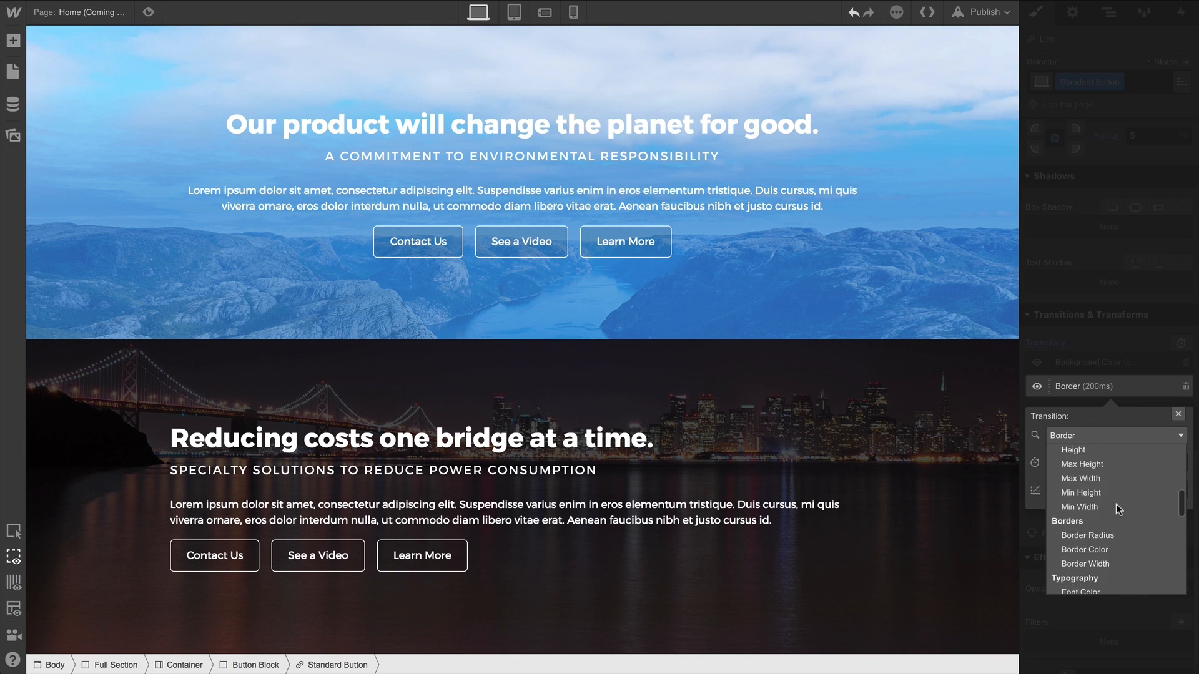
click(1111, 501)
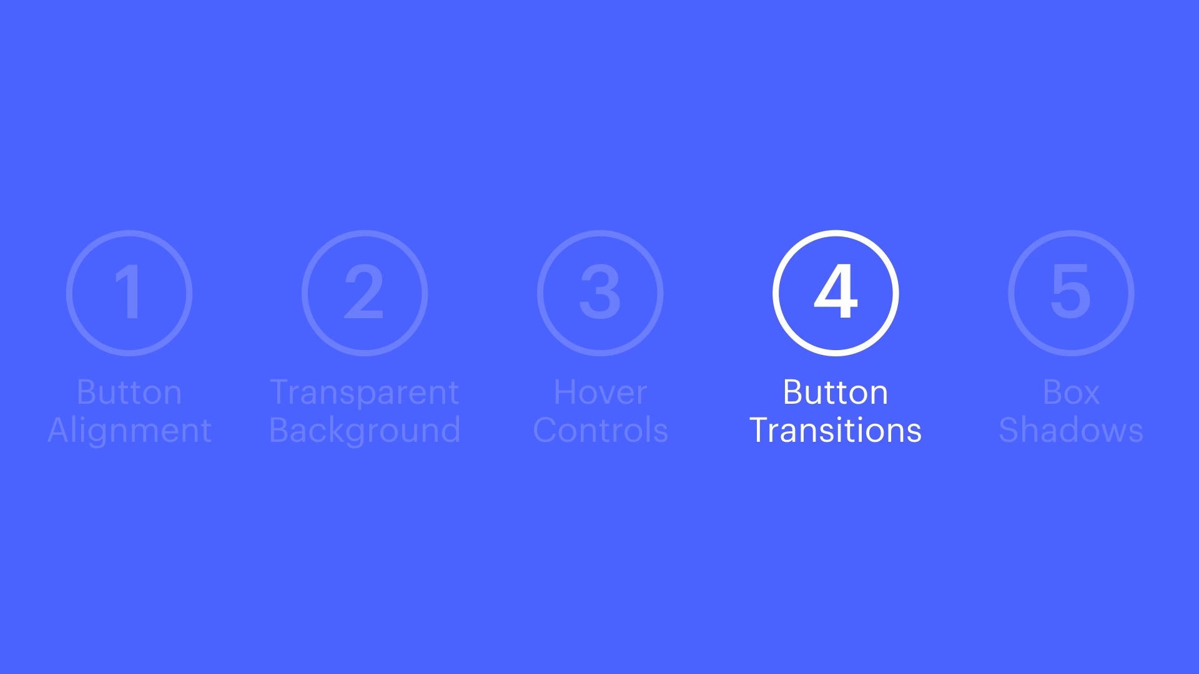